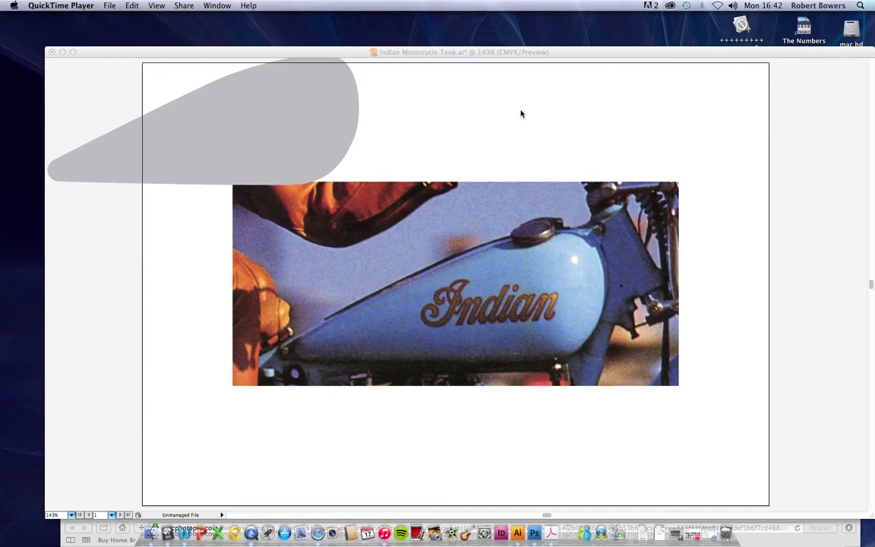
Bring the Indian Motorcycle Tank.ai document window to the front.
{"action": "left_click", "coordinate": [552, 66]}
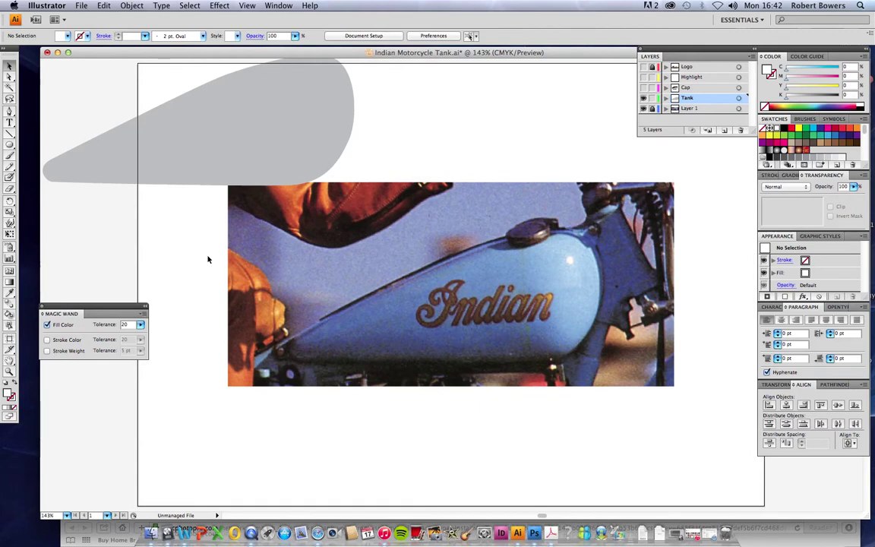
Draw a white ellipse across the photo's tank and drag the old grey mesh shape aside.
{"action": "left_click", "coordinate": [50, 175]}
{"action": "left_click", "coordinate": [9, 144]}
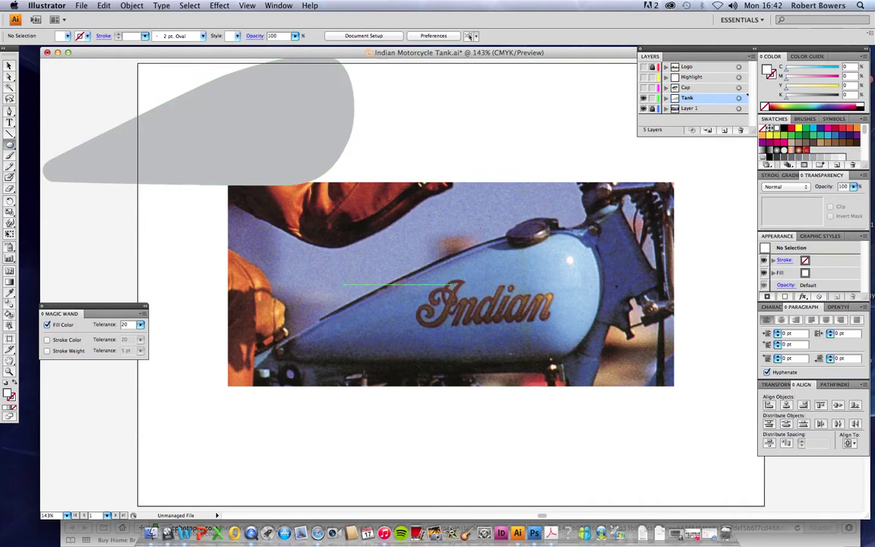
{"action": "left_click_drag", "start_coordinate": [283, 260], "coordinate": [611, 349]}
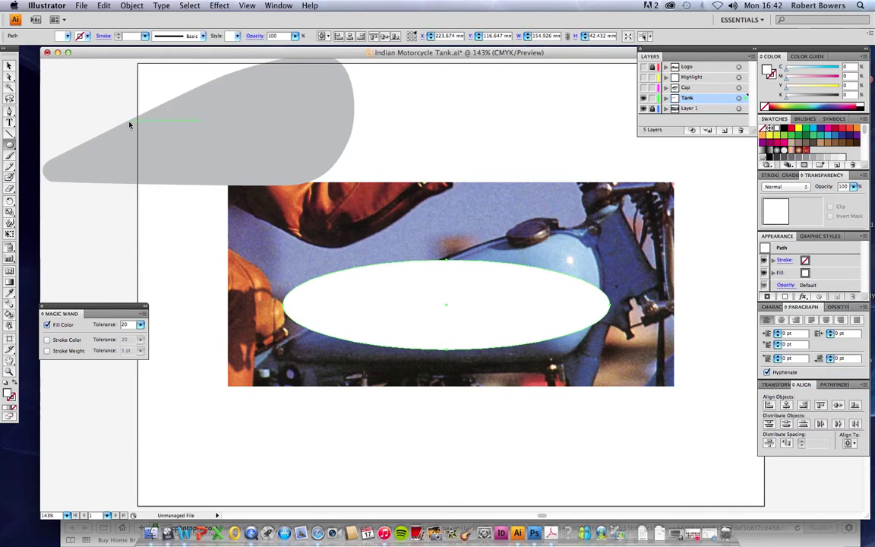
{"action": "key", "text": "v"}
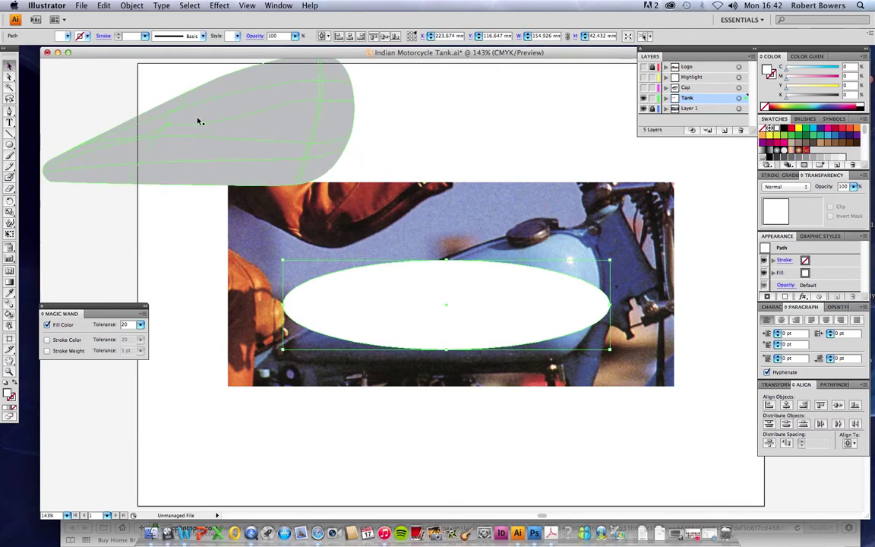
{"action": "left_click_drag", "start_coordinate": [196, 121], "coordinate": [224, 196]}
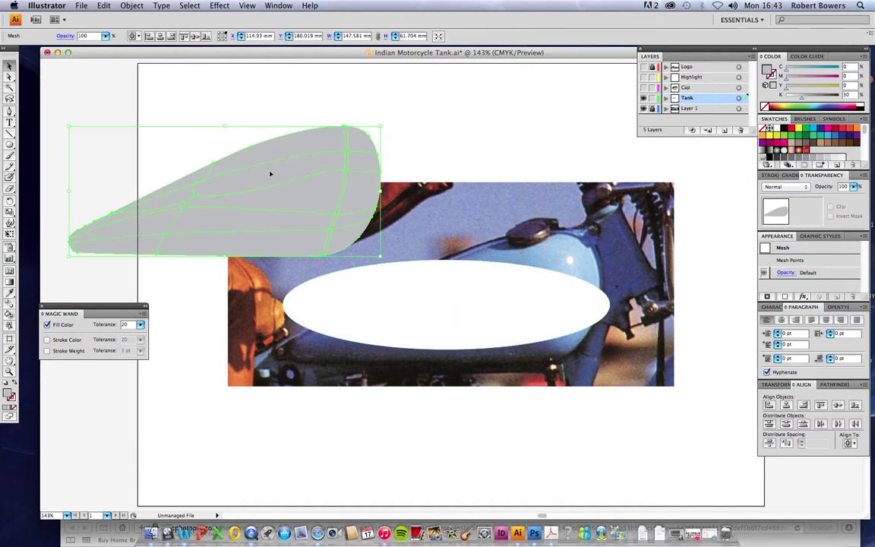
Delete the grey mesh shape and set the white ellipse's opacity to 78%.
{"action": "key", "text": "Delete"}
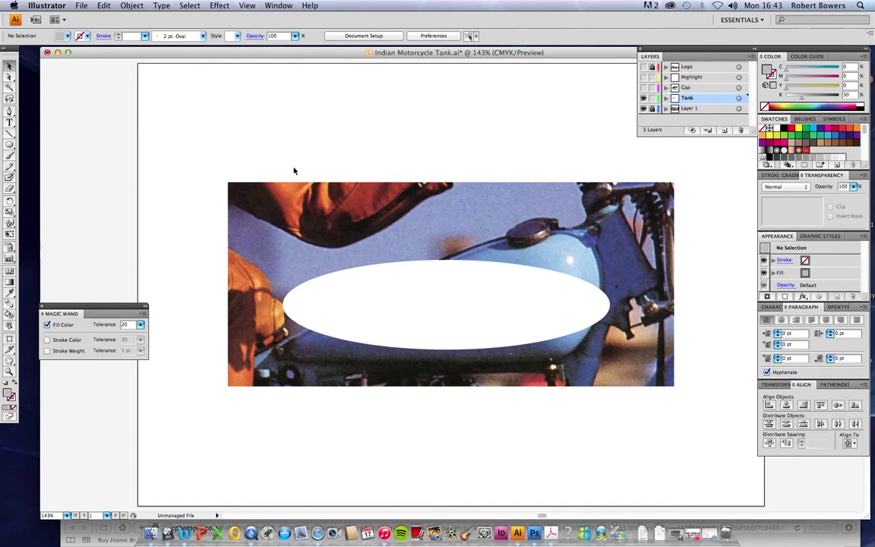
{"action": "left_click", "coordinate": [409, 304]}
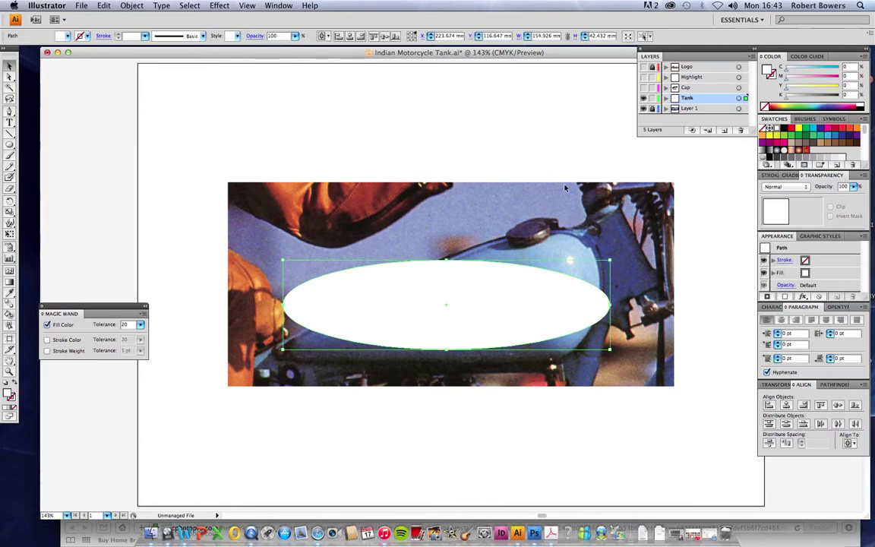
{"action": "left_click", "coordinate": [411, 303]}
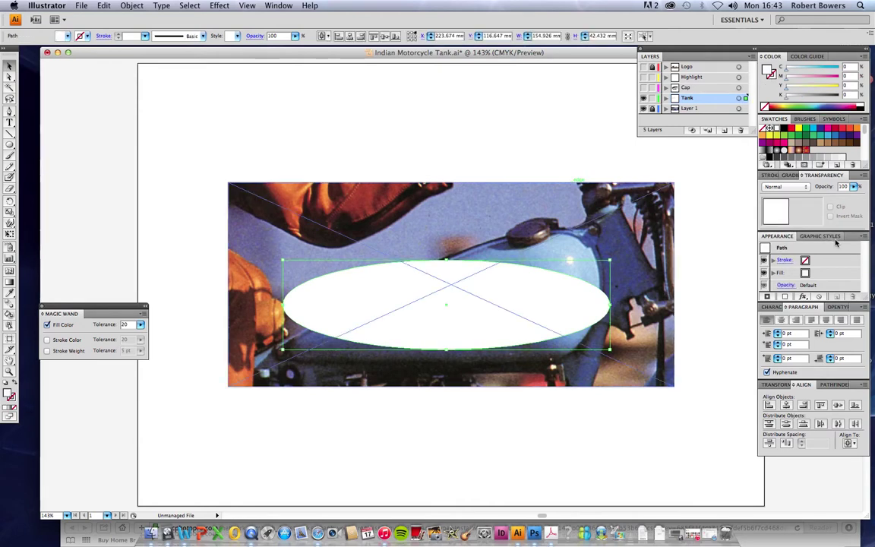
{"action": "left_click", "coordinate": [853, 186]}
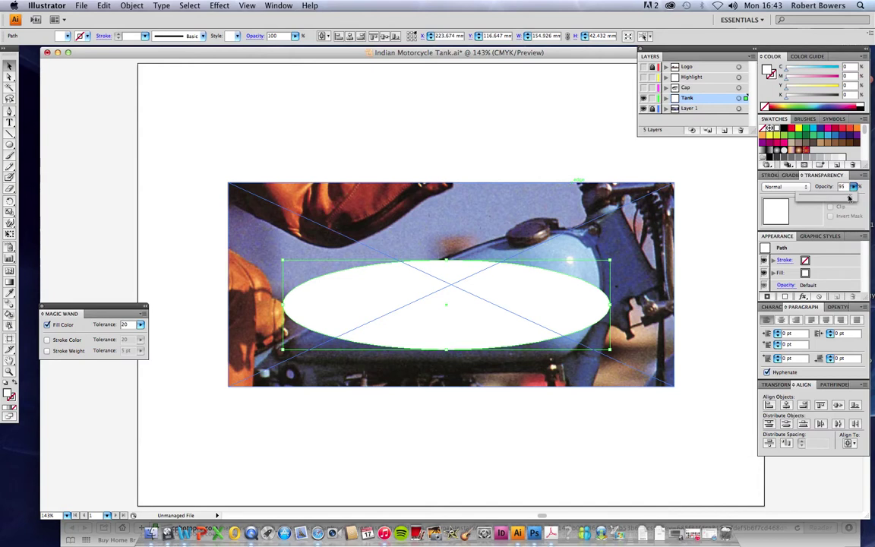
{"action": "left_click_drag", "start_coordinate": [840, 199], "coordinate": [841, 199]}
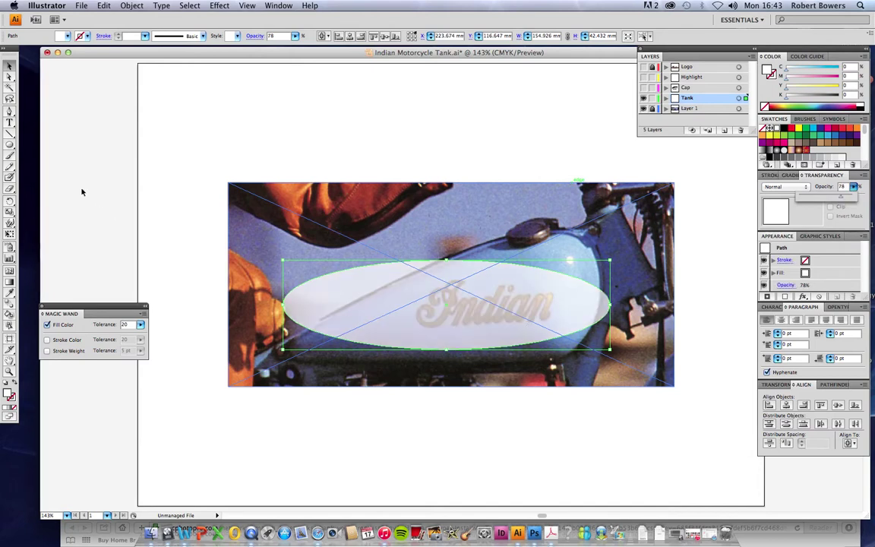
Add a top anchor to the ellipse and drag its anchors to trace the tank's tip, underside and rear.
{"action": "left_click", "coordinate": [9, 110]}
{"action": "left_click", "coordinate": [525, 269]}
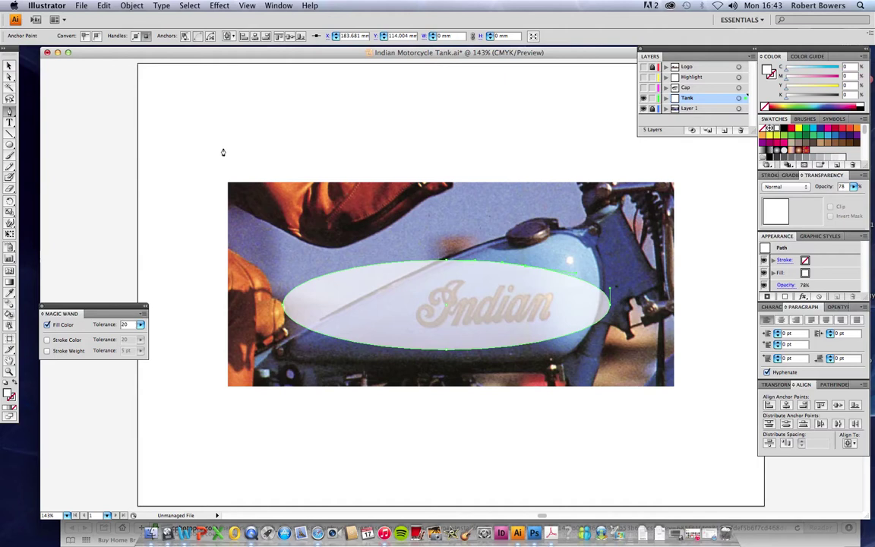
{"action": "key", "text": "a"}
{"action": "left_click_drag", "start_coordinate": [523, 264], "coordinate": [576, 234]}
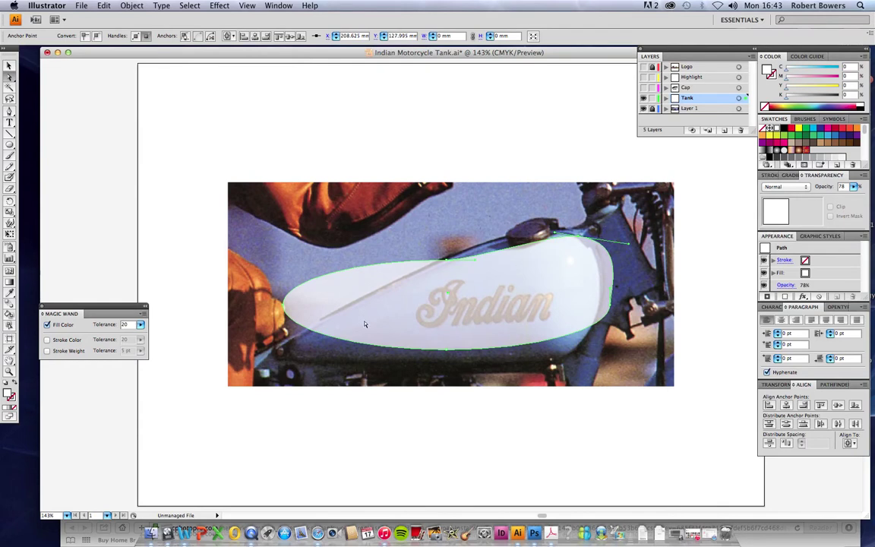
{"action": "left_click_drag", "start_coordinate": [283, 308], "coordinate": [293, 351]}
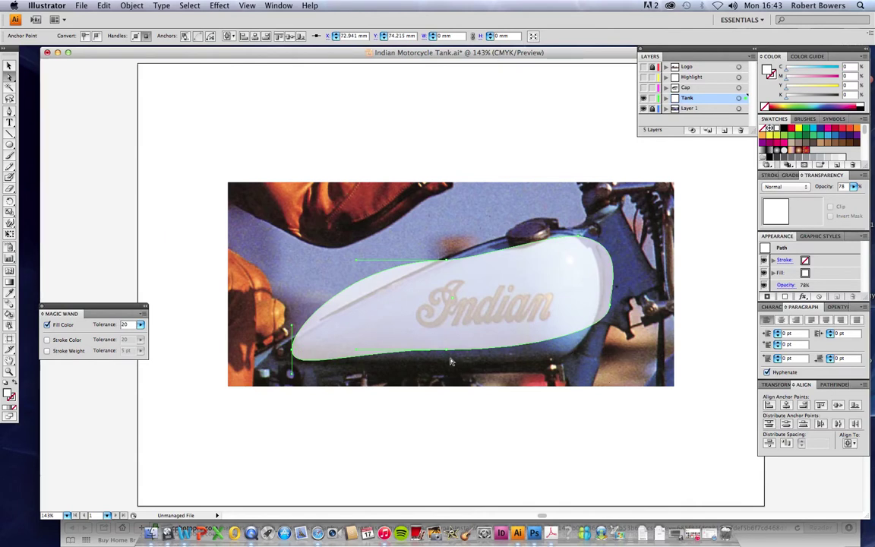
{"action": "left_click_drag", "start_coordinate": [449, 356], "coordinate": [449, 365]}
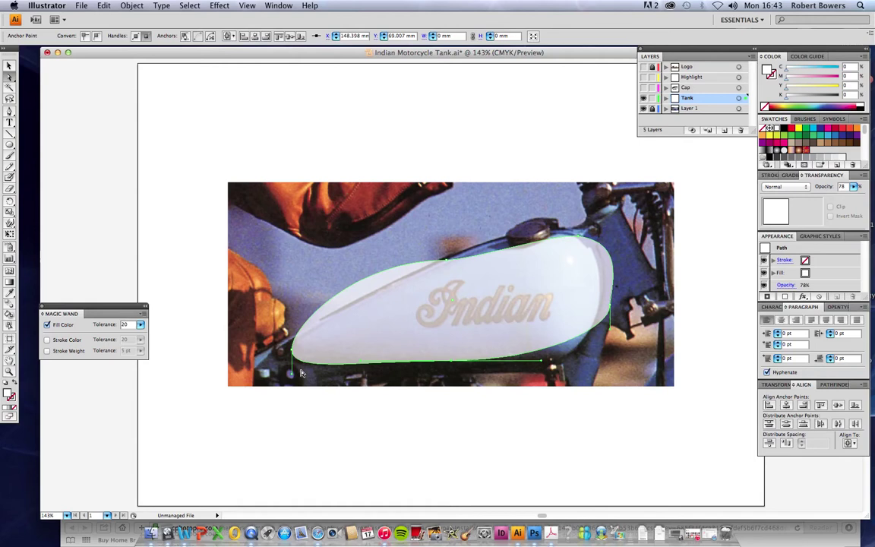
{"action": "mouse_move", "coordinate": [609, 318]}
{"action": "left_mouse_down"}
{"action": "mouse_move", "coordinate": [608, 302]}
{"action": "mouse_move", "coordinate": [599, 318]}
{"action": "left_mouse_up"}
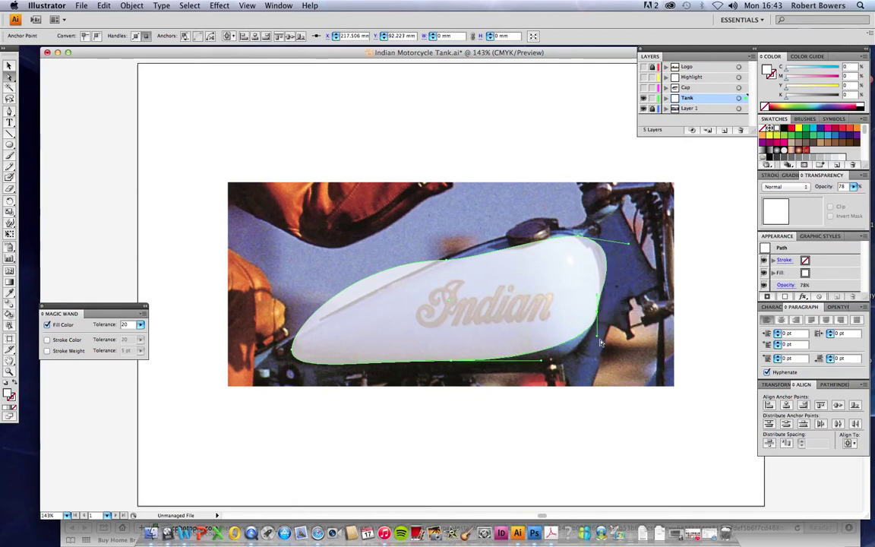
{"action": "left_click", "coordinate": [598, 340]}
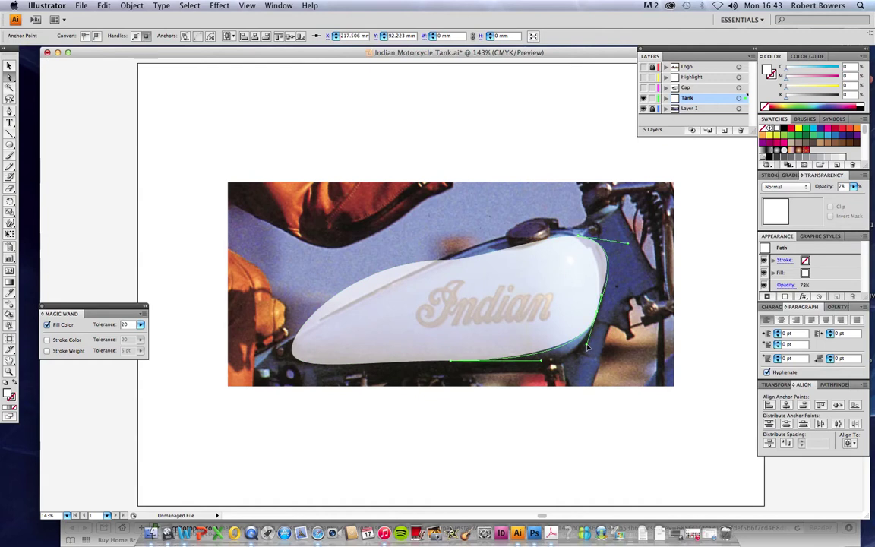
{"action": "left_click_drag", "start_coordinate": [577, 243], "coordinate": [615, 236]}
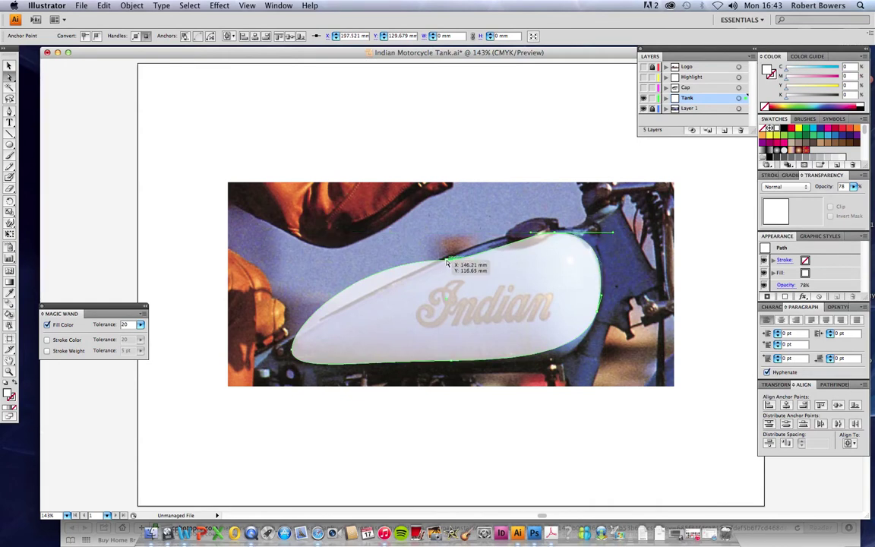
Flatten the outline's upper-left curve and convert the lower-left anchor into a corner.
{"action": "left_click", "coordinate": [429, 269]}
{"action": "left_click", "coordinate": [357, 263]}
{"action": "left_click_drag", "start_coordinate": [357, 263], "coordinate": [391, 286]}
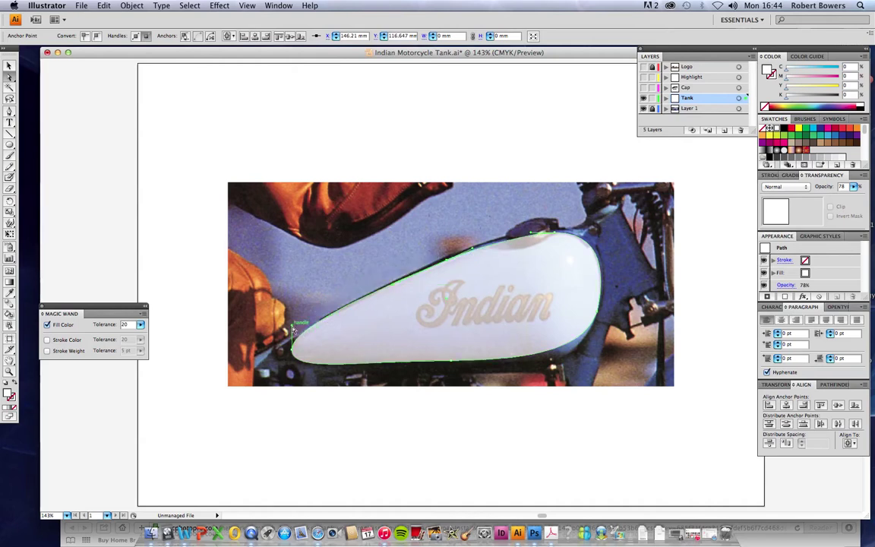
{"action": "left_click", "coordinate": [293, 329]}
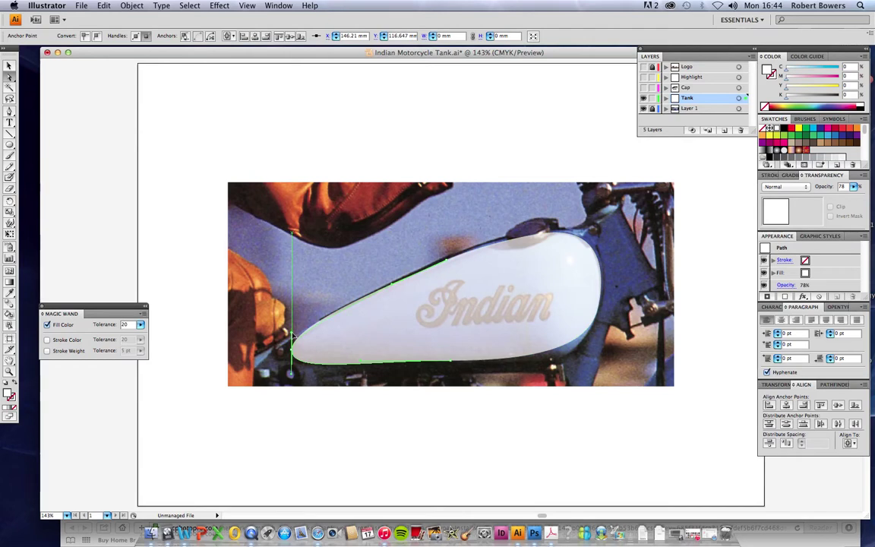
{"action": "left_click", "coordinate": [292, 335], "text": "alt"}
{"action": "mouse_move", "coordinate": [294, 380]}
{"action": "left_mouse_down"}
{"action": "mouse_move", "coordinate": [302, 351]}
{"action": "mouse_move", "coordinate": [293, 377]}
{"action": "mouse_move", "coordinate": [295, 369]}
{"action": "left_mouse_up"}
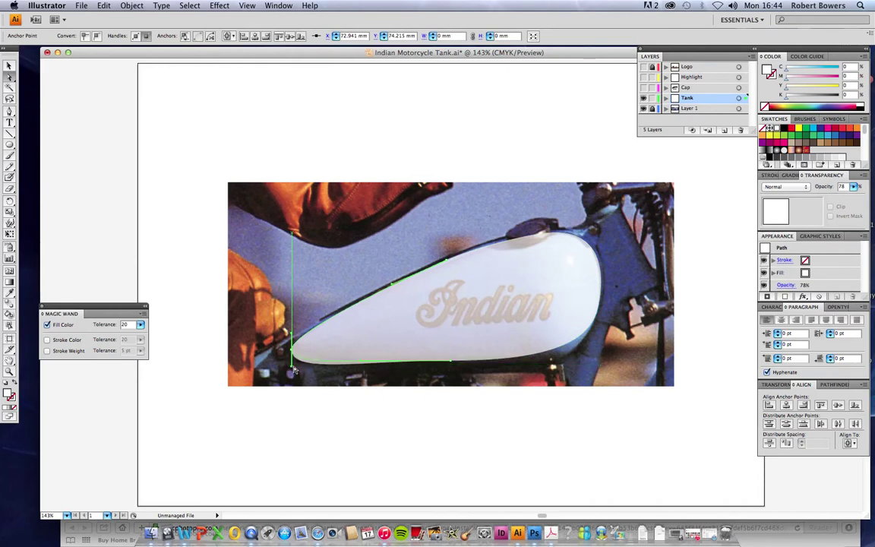
{"action": "key", "text": "super+z"}
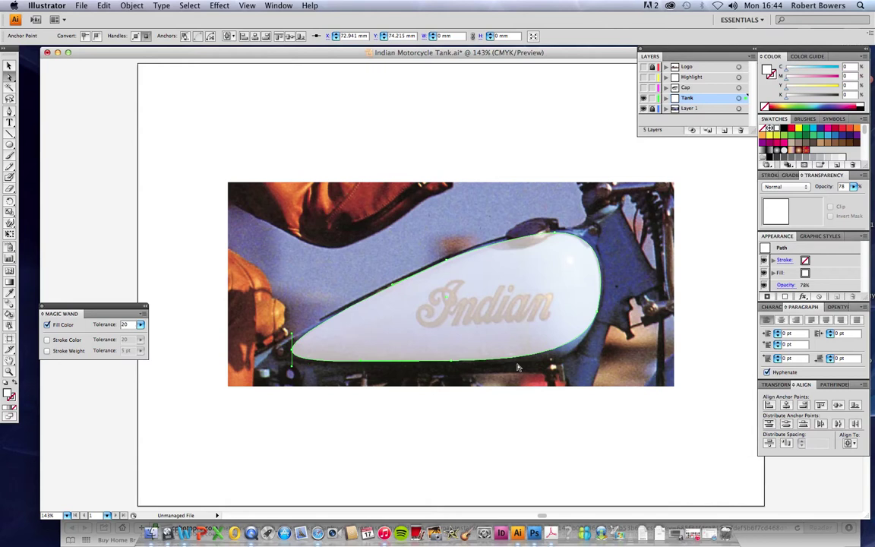
Round off the tank's right end and smooth its top curve.
{"action": "left_click_drag", "start_coordinate": [601, 320], "coordinate": [557, 362]}
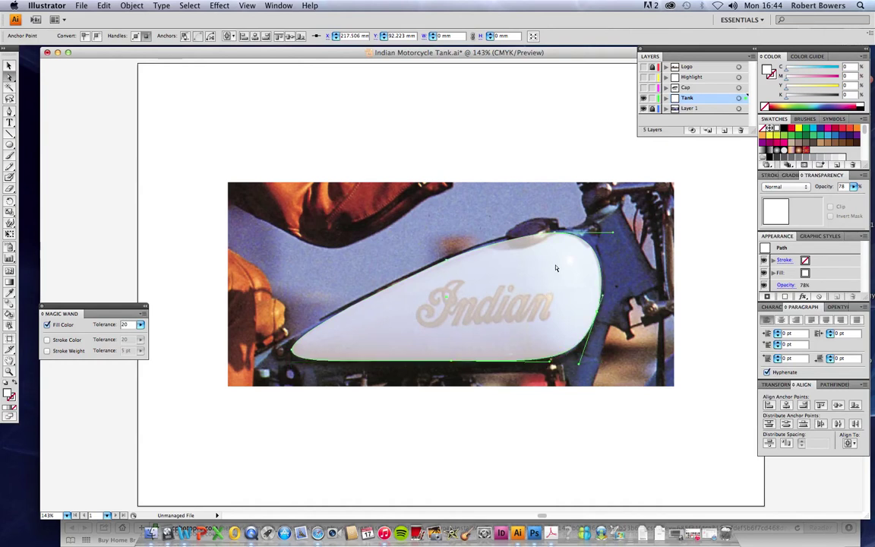
{"action": "left_click_drag", "start_coordinate": [557, 233], "coordinate": [513, 234]}
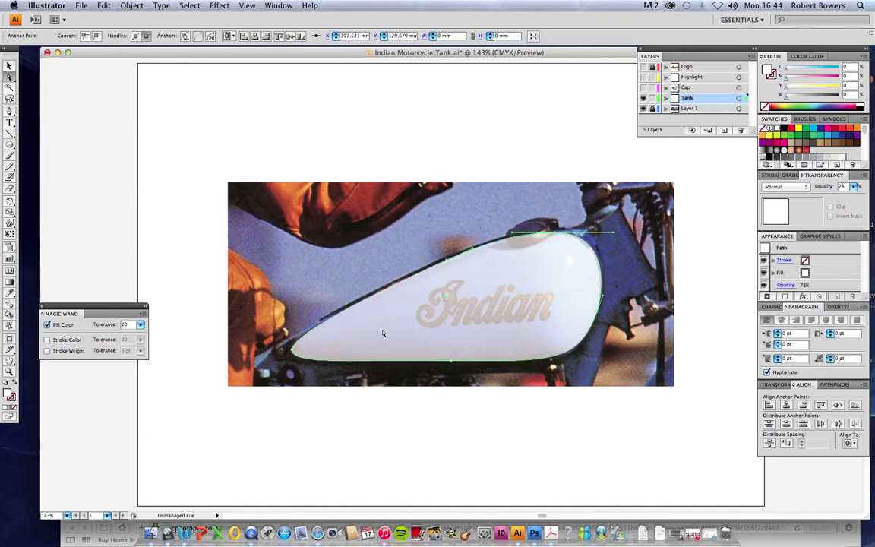
{"action": "left_click", "coordinate": [9, 66]}
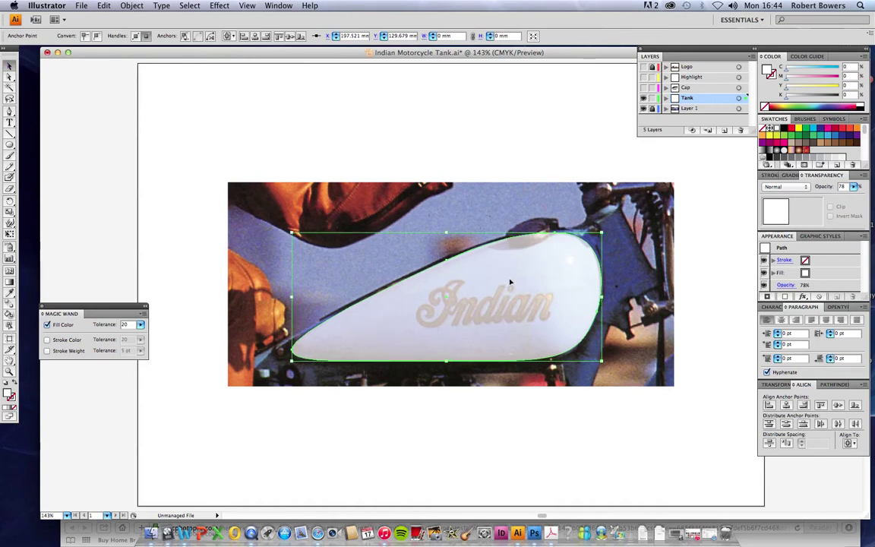
Move the tank outline below the photo and restore it to full opacity.
{"action": "left_click_drag", "start_coordinate": [510, 283], "coordinate": [494, 417]}
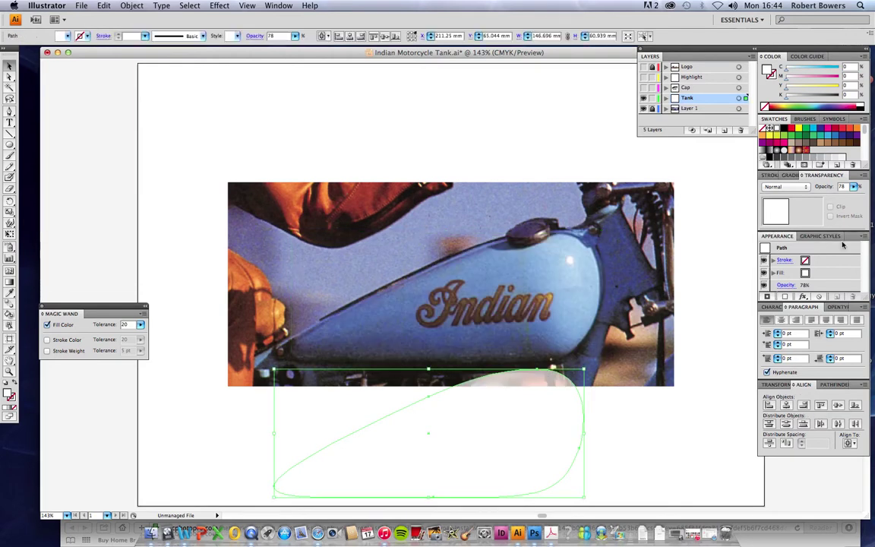
{"action": "left_click", "coordinate": [854, 189]}
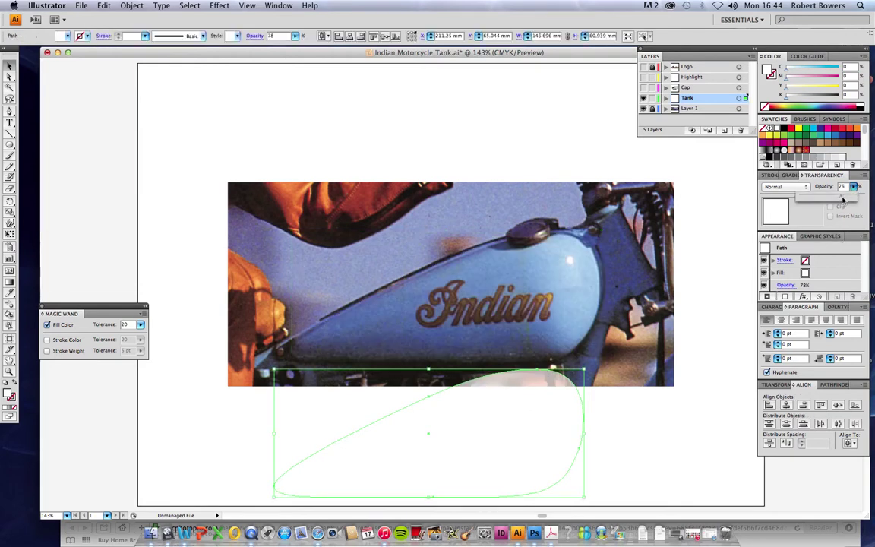
{"action": "left_click_drag", "start_coordinate": [863, 199], "coordinate": [862, 199]}
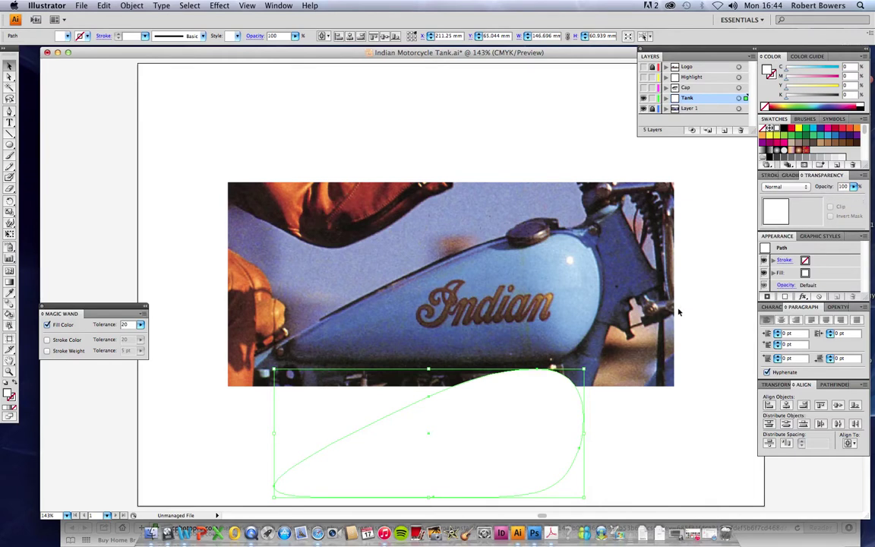
Fill the outline with light blue sampled from the photo's tank.
{"action": "key", "text": "i"}
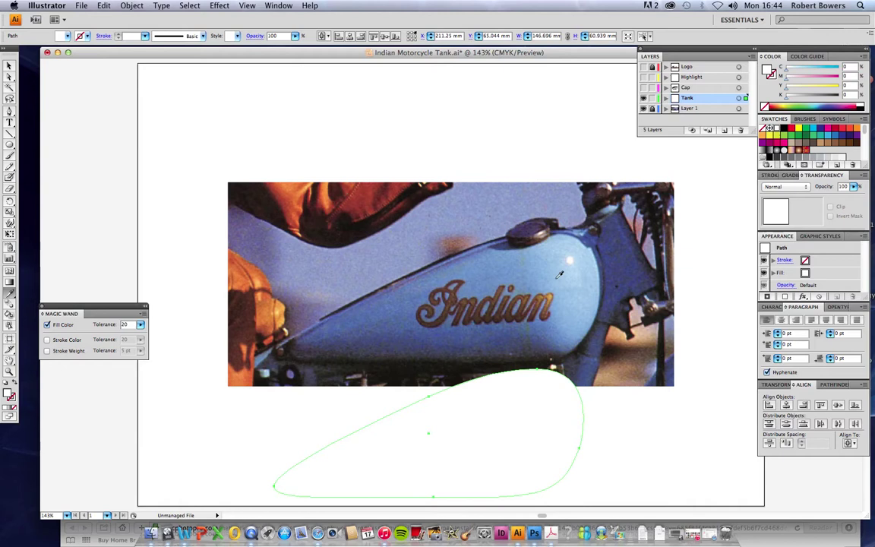
{"action": "left_click", "coordinate": [555, 268]}
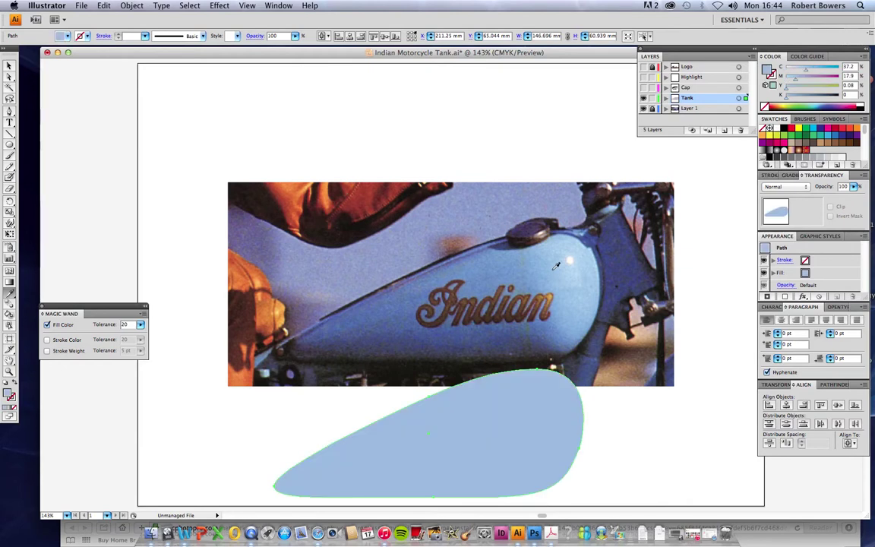
{"action": "left_click", "coordinate": [547, 270]}
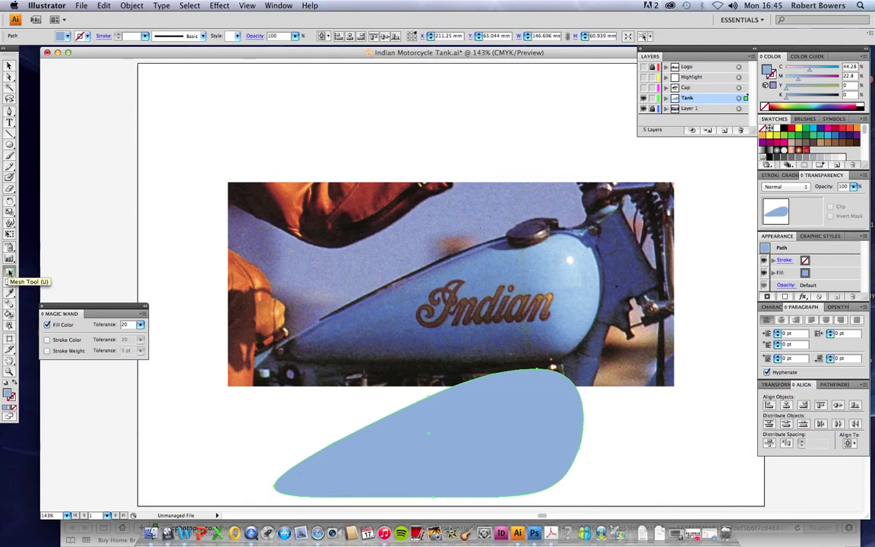
Add four mesh lines inside the blue tank to form a crossing gradient-mesh grid.
{"action": "left_click", "coordinate": [11, 269]}
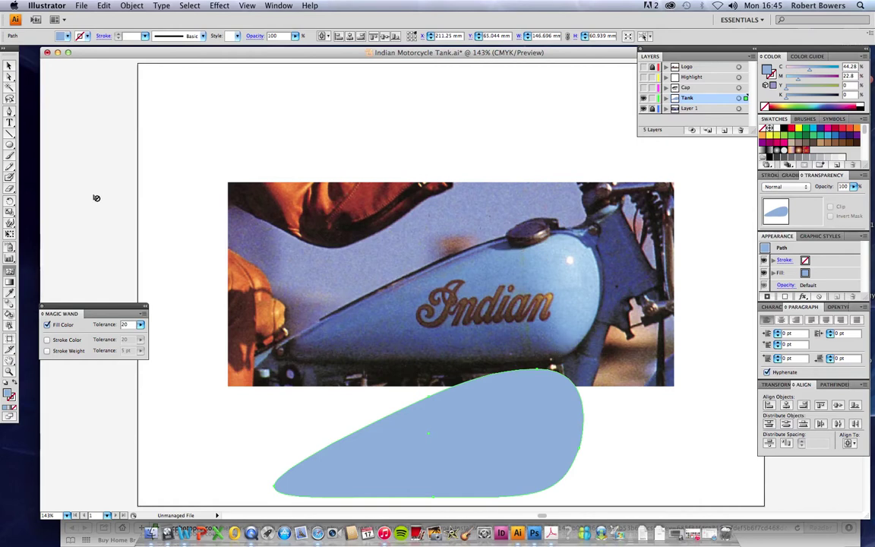
{"action": "left_click", "coordinate": [559, 432]}
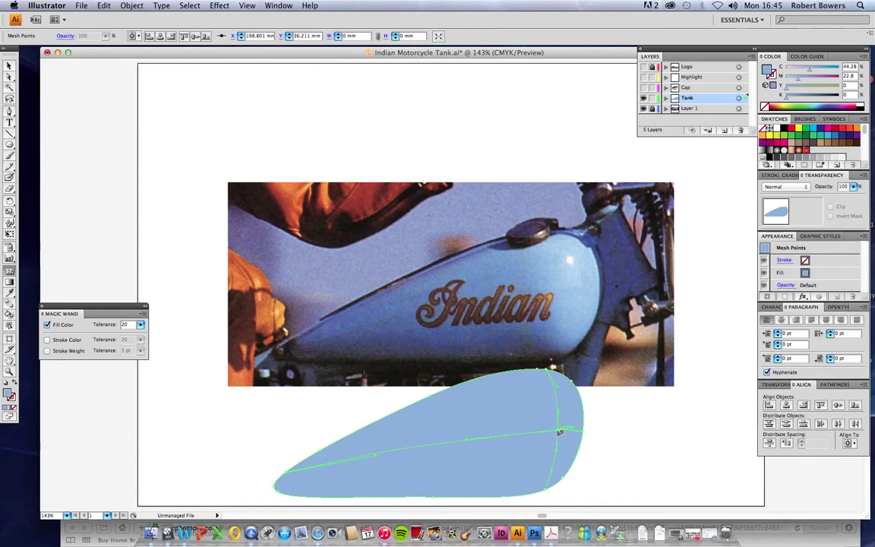
{"action": "left_click", "coordinate": [410, 414]}
{"action": "left_click", "coordinate": [425, 493]}
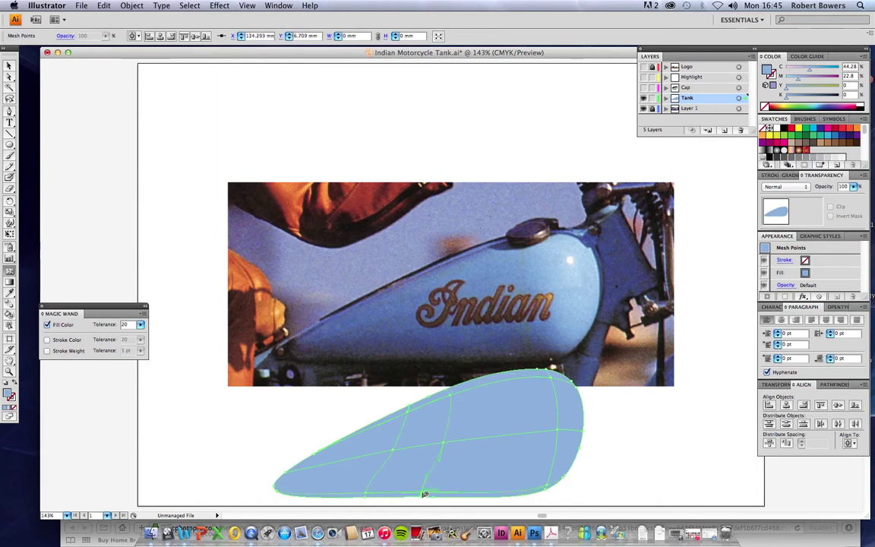
{"action": "left_click", "coordinate": [286, 486]}
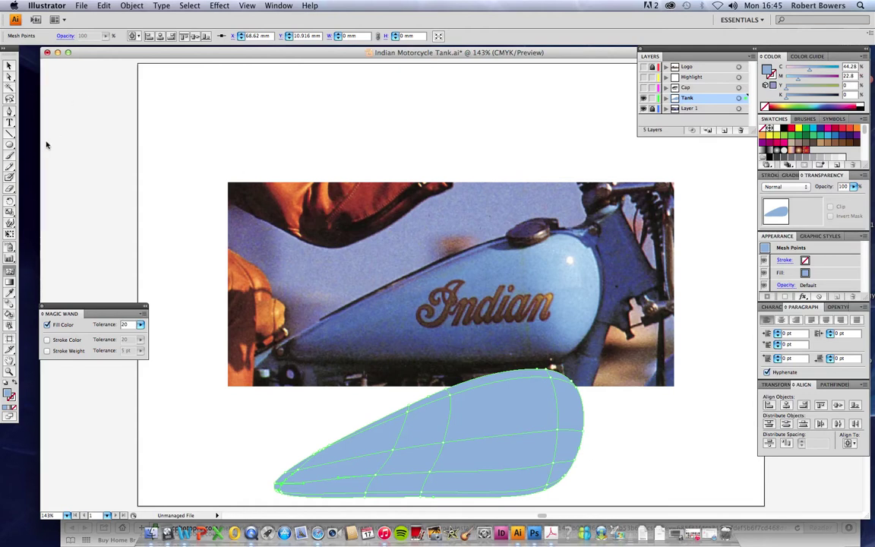
Colour the mesh points along the tank's upper edge a darker purple-blue from the photo.
{"action": "left_click", "coordinate": [9, 89]}
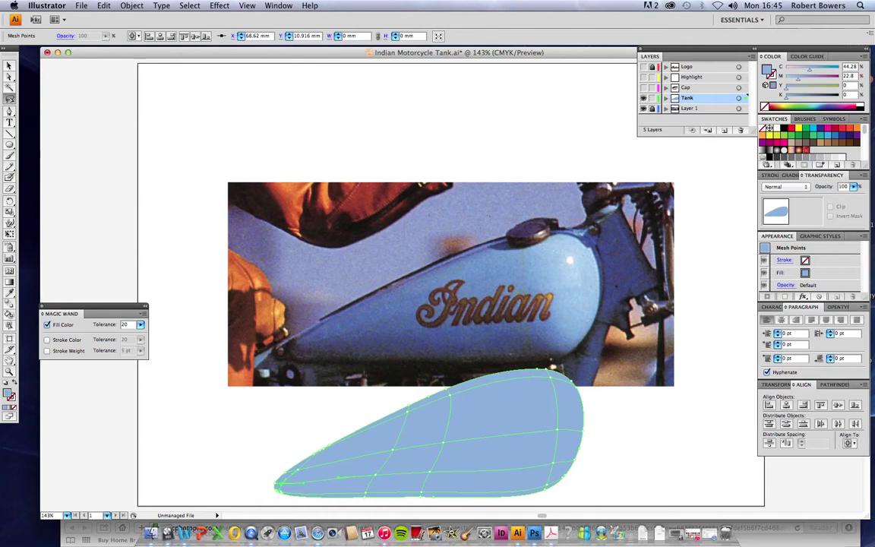
{"action": "mouse_move", "coordinate": [566, 372]}
{"action": "left_mouse_down"}
{"action": "mouse_move", "coordinate": [372, 391]}
{"action": "mouse_move", "coordinate": [313, 437]}
{"action": "mouse_move", "coordinate": [312, 450]}
{"action": "mouse_move", "coordinate": [532, 389]}
{"action": "mouse_move", "coordinate": [502, 351]}
{"action": "mouse_move", "coordinate": [525, 354]}
{"action": "left_mouse_up"}
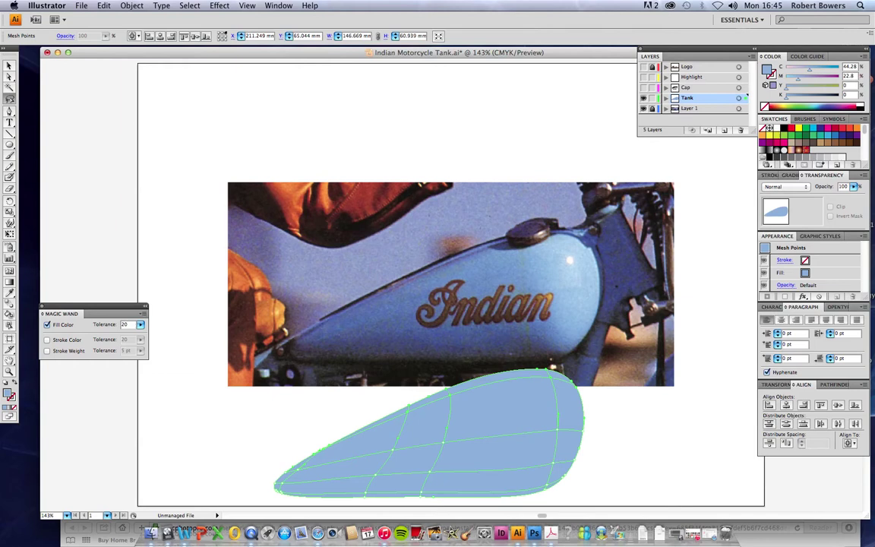
{"action": "key", "text": "i"}
{"action": "left_click", "coordinate": [454, 258]}
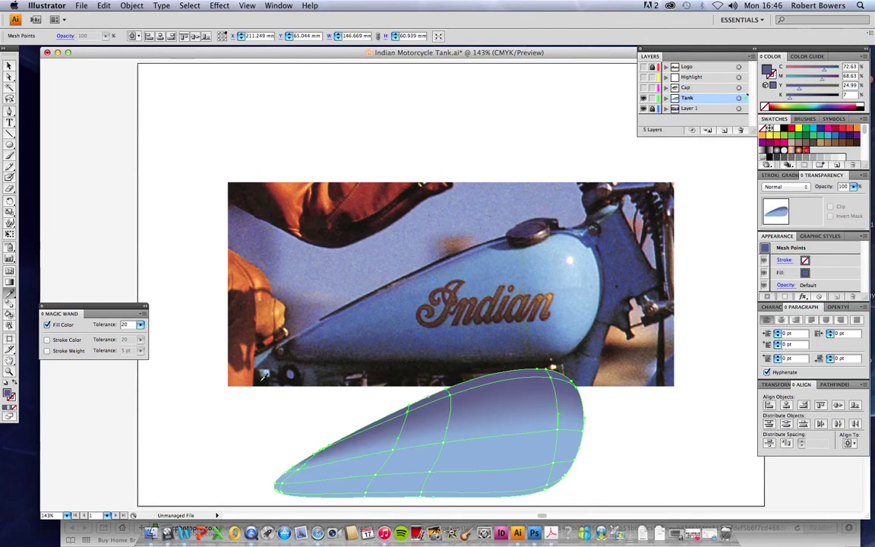
Shade the tank's left tip with deep purple sampled from the photo.
{"action": "left_click", "coordinate": [10, 99]}
{"action": "left_click_drag", "start_coordinate": [301, 458], "coordinate": [228, 421]}
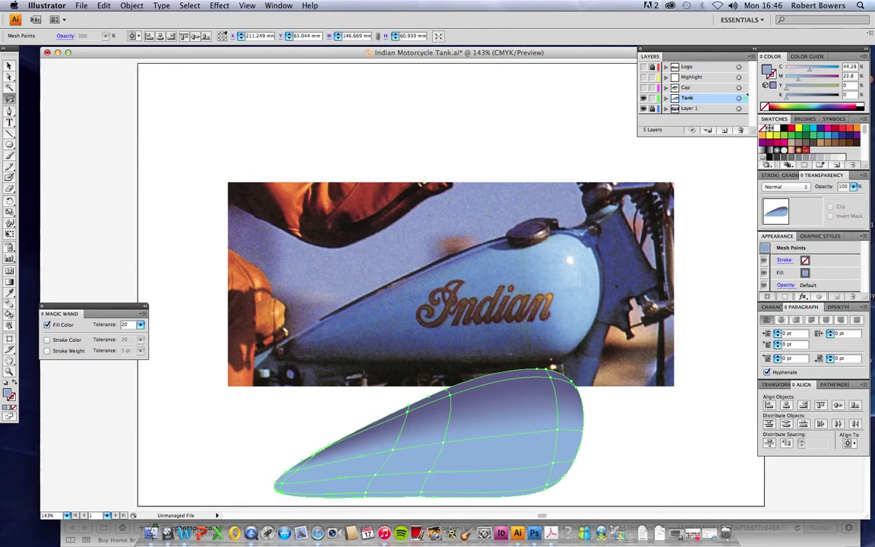
{"action": "key", "text": "i"}
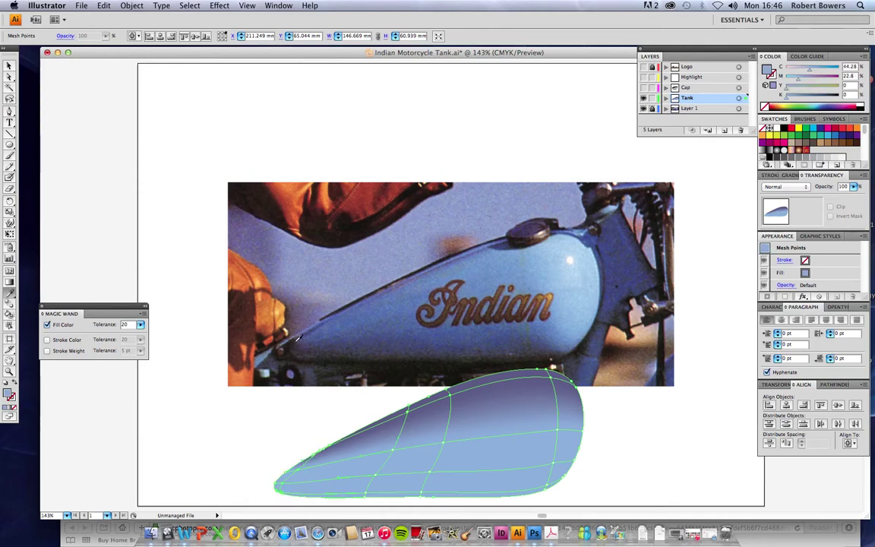
{"action": "left_click", "coordinate": [300, 336]}
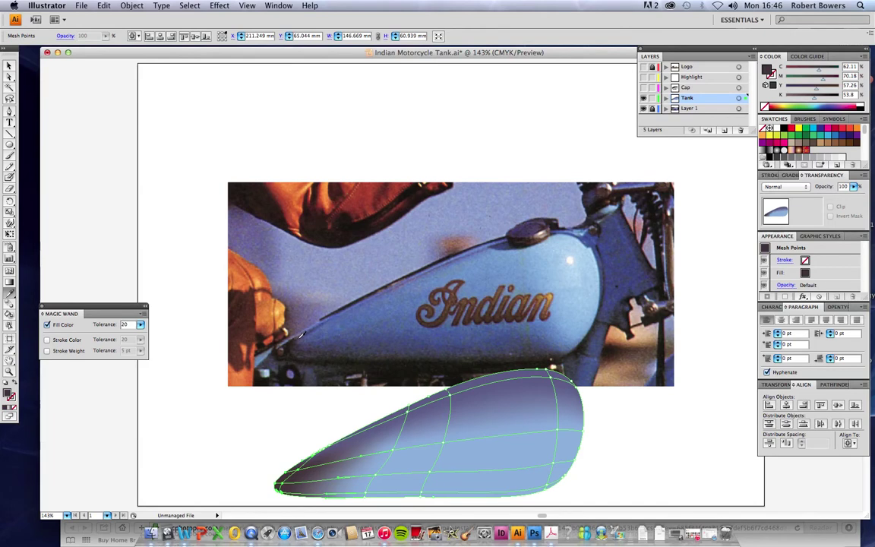
{"action": "left_click", "coordinate": [9, 99]}
{"action": "mouse_move", "coordinate": [296, 450]}
{"action": "left_mouse_down"}
{"action": "mouse_move", "coordinate": [282, 416]}
{"action": "mouse_move", "coordinate": [311, 399]}
{"action": "left_mouse_up"}
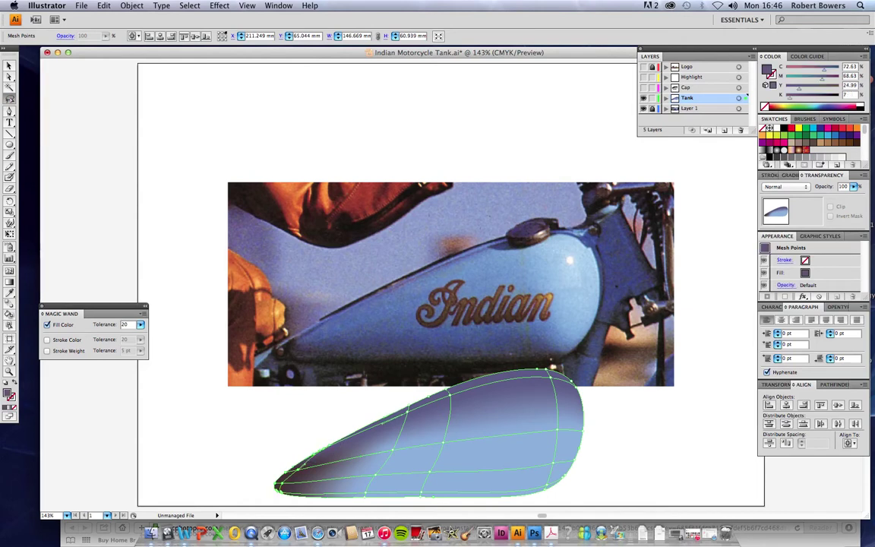
{"action": "key", "text": "i"}
{"action": "left_click", "coordinate": [299, 330]}
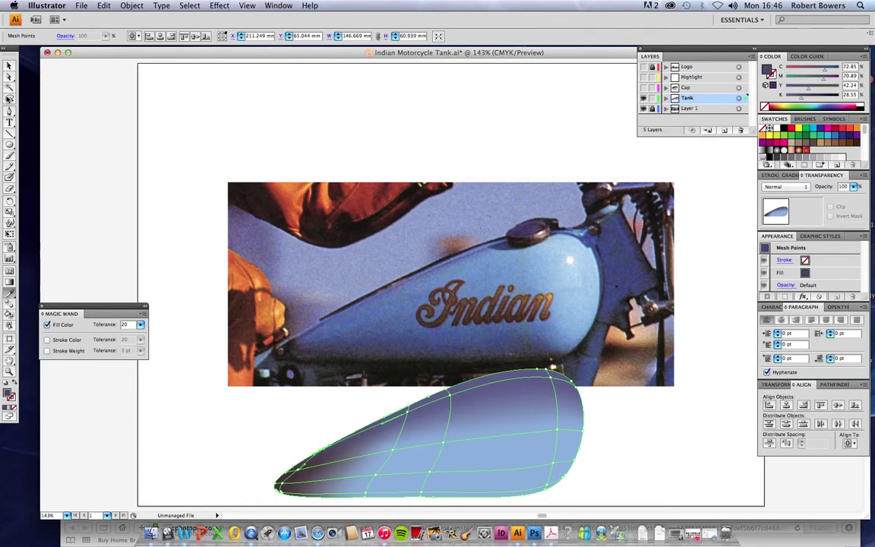
Darken the mesh points along the tank's bottom edge with a dark photo colour.
{"action": "left_click", "coordinate": [9, 100]}
{"action": "left_click", "coordinate": [553, 495]}
{"action": "left_click_drag", "start_coordinate": [553, 495], "coordinate": [335, 491]}
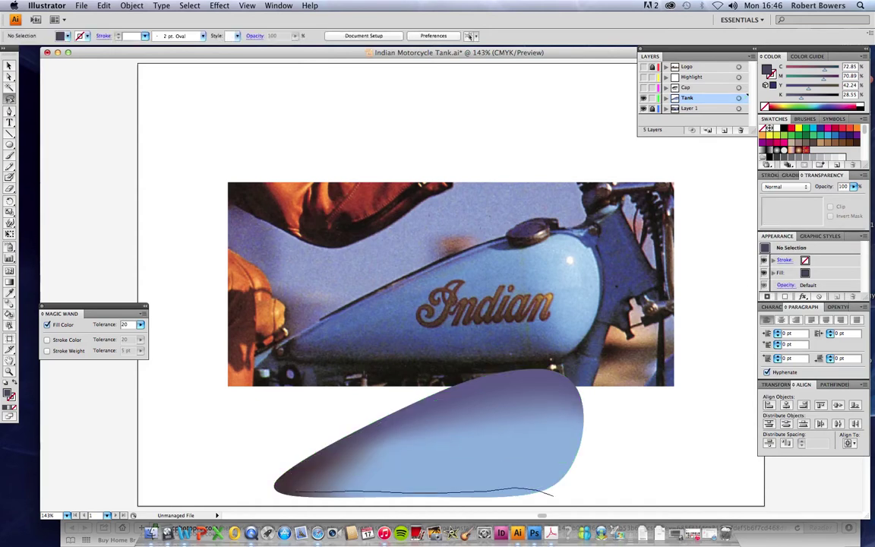
{"action": "mouse_move", "coordinate": [281, 495]}
{"action": "left_mouse_down"}
{"action": "mouse_move", "coordinate": [553, 504]}
{"action": "mouse_move", "coordinate": [562, 487]}
{"action": "mouse_move", "coordinate": [537, 504]}
{"action": "left_mouse_up"}
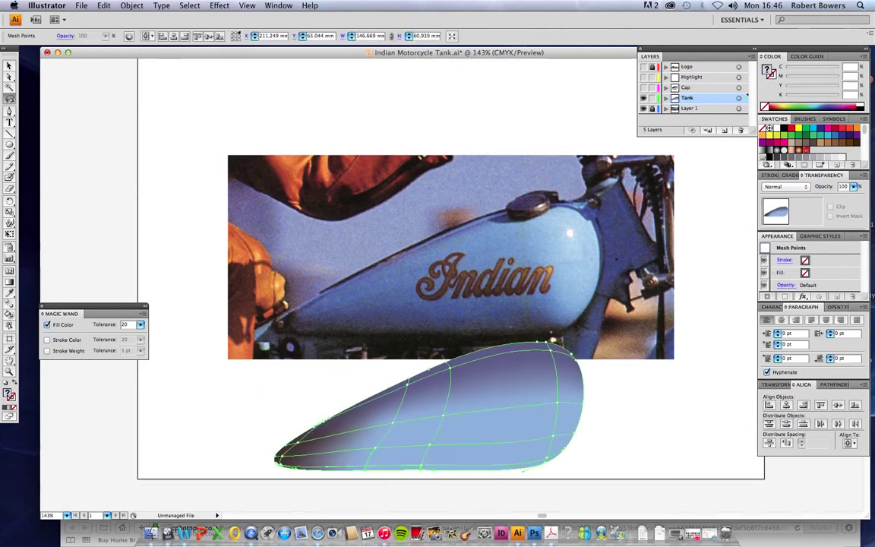
{"action": "key", "text": "i"}
{"action": "left_click", "coordinate": [417, 332]}
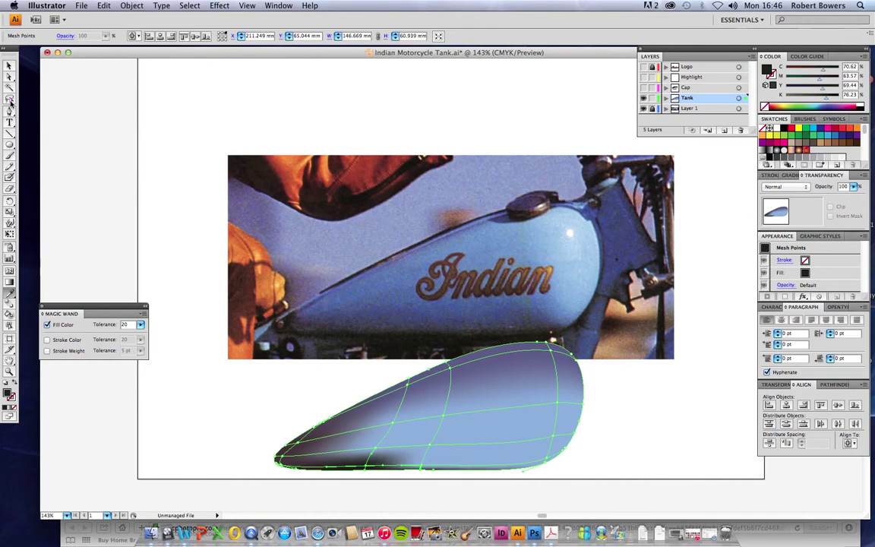
Colour the lower-right and bottom mesh points a dark blue-grey from the photo.
{"action": "key", "text": "q"}
{"action": "mouse_move", "coordinate": [570, 444]}
{"action": "left_mouse_down"}
{"action": "mouse_move", "coordinate": [524, 468]}
{"action": "mouse_move", "coordinate": [425, 465]}
{"action": "mouse_move", "coordinate": [431, 473]}
{"action": "mouse_move", "coordinate": [486, 431]}
{"action": "left_mouse_up"}
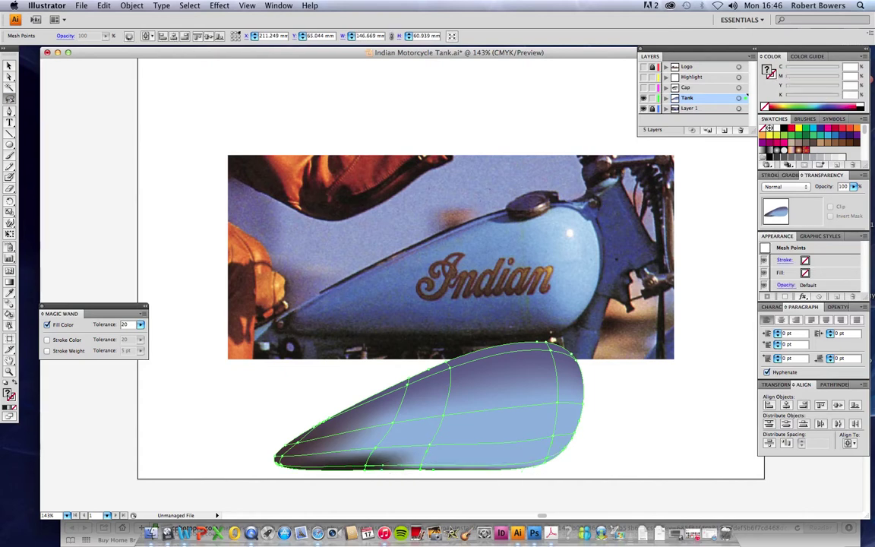
{"action": "key", "text": "i"}
{"action": "left_click", "coordinate": [441, 331]}
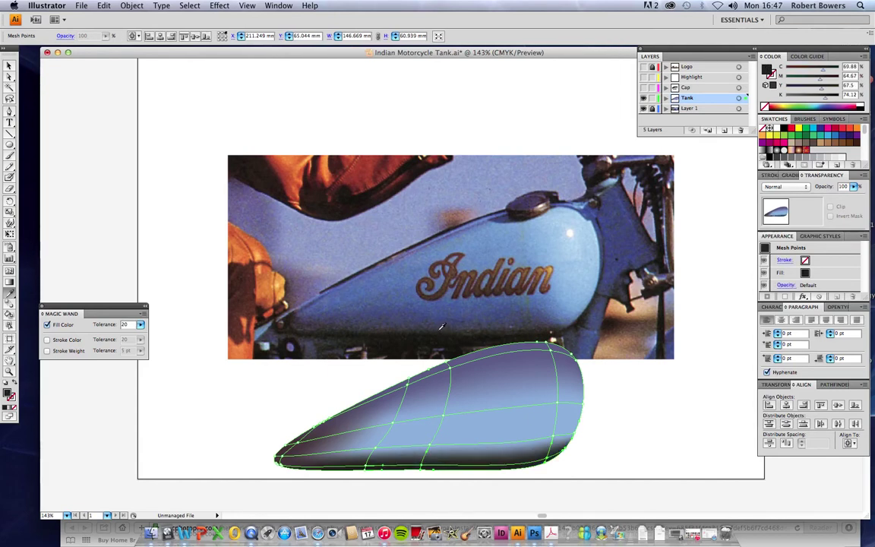
{"action": "left_click", "coordinate": [441, 328]}
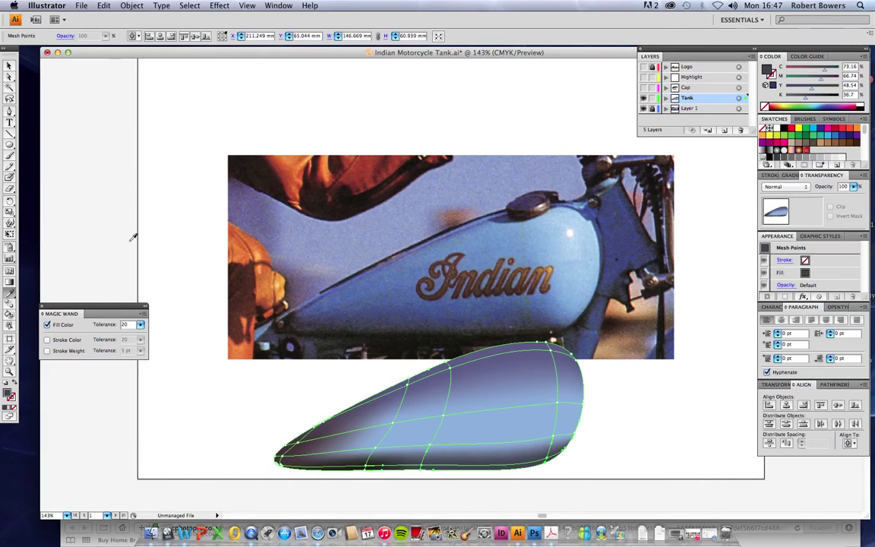
{"action": "left_click", "coordinate": [9, 99]}
{"action": "mouse_move", "coordinate": [582, 446]}
{"action": "left_mouse_down"}
{"action": "mouse_move", "coordinate": [500, 456]}
{"action": "mouse_move", "coordinate": [371, 451]}
{"action": "mouse_move", "coordinate": [300, 460]}
{"action": "mouse_move", "coordinate": [297, 471]}
{"action": "mouse_move", "coordinate": [457, 483]}
{"action": "mouse_move", "coordinate": [569, 476]}
{"action": "mouse_move", "coordinate": [578, 447]}
{"action": "left_mouse_up"}
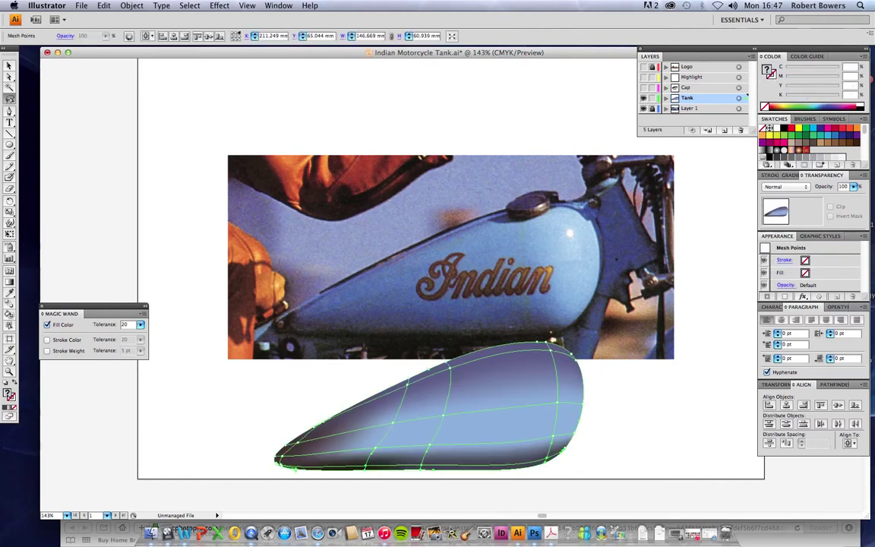
{"action": "key", "text": "i"}
{"action": "left_click", "coordinate": [352, 326]}
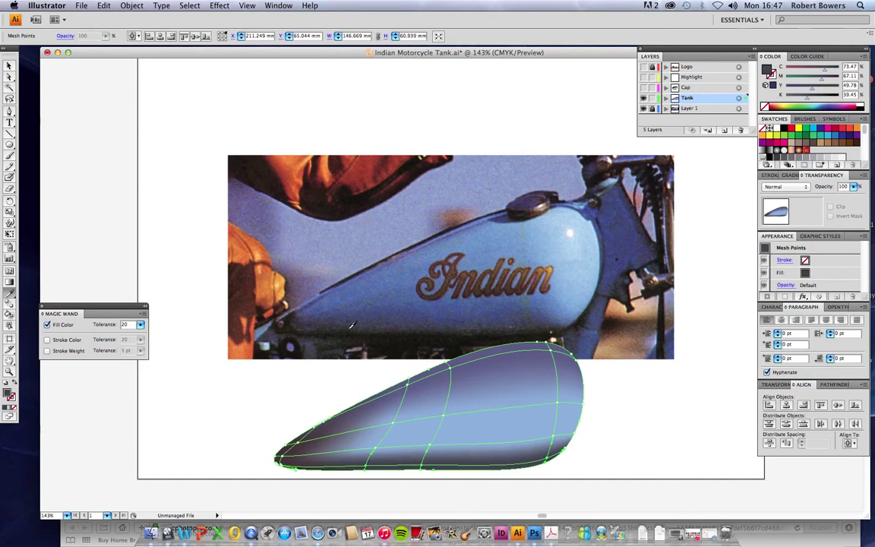
Give the mesh points across the tank's middle the photo's light blue.
{"action": "left_click", "coordinate": [10, 98]}
{"action": "key", "text": "super+shift+a"}
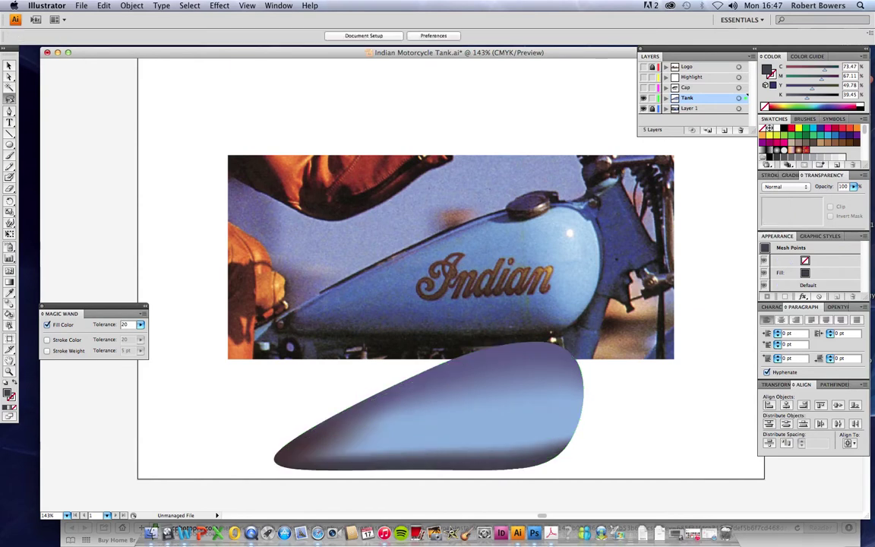
{"action": "mouse_move", "coordinate": [571, 404]}
{"action": "left_mouse_down"}
{"action": "mouse_move", "coordinate": [521, 393]}
{"action": "mouse_move", "coordinate": [425, 398]}
{"action": "mouse_move", "coordinate": [356, 424]}
{"action": "mouse_move", "coordinate": [397, 434]}
{"action": "mouse_move", "coordinate": [529, 427]}
{"action": "mouse_move", "coordinate": [569, 404]}
{"action": "left_mouse_up"}
{"action": "key", "text": "i"}
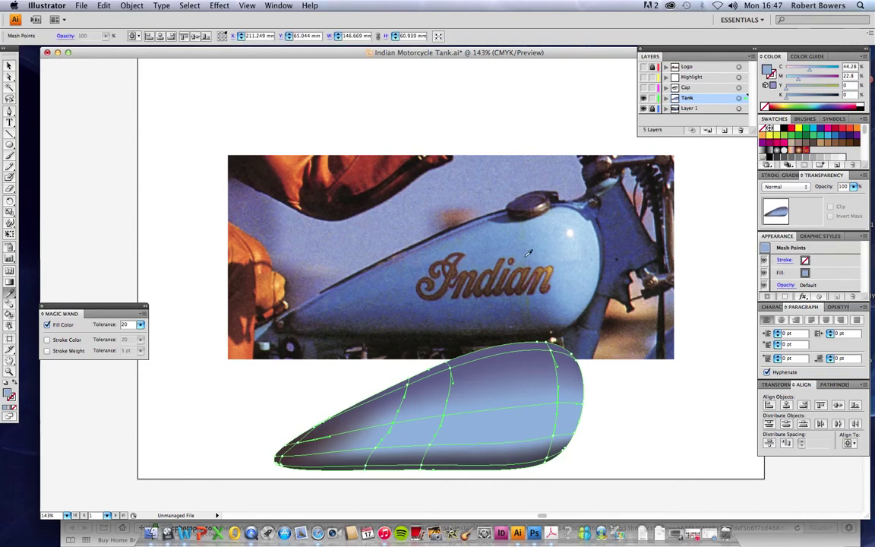
{"action": "left_click", "coordinate": [490, 254]}
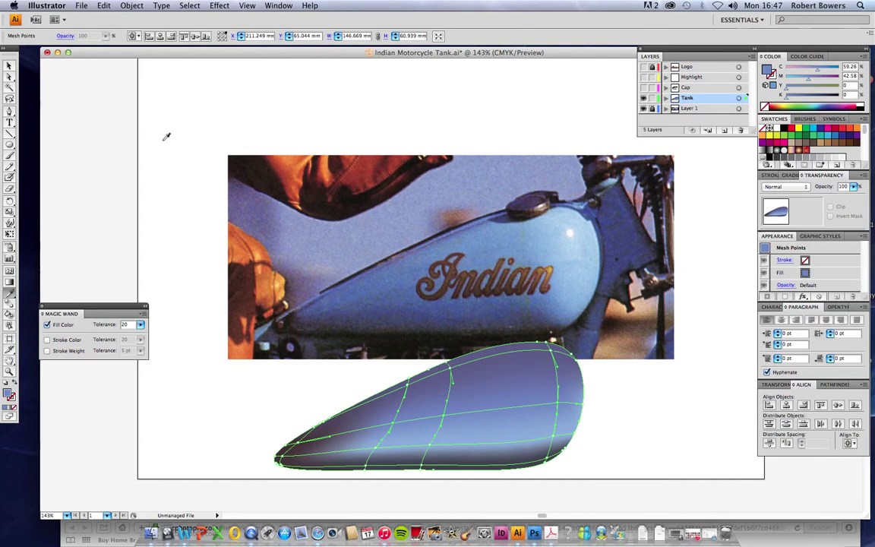
Recolour part of the tank mesh with deep blues sampled from the photo.
{"action": "left_click", "coordinate": [9, 76]}
{"action": "left_click", "coordinate": [434, 448]}
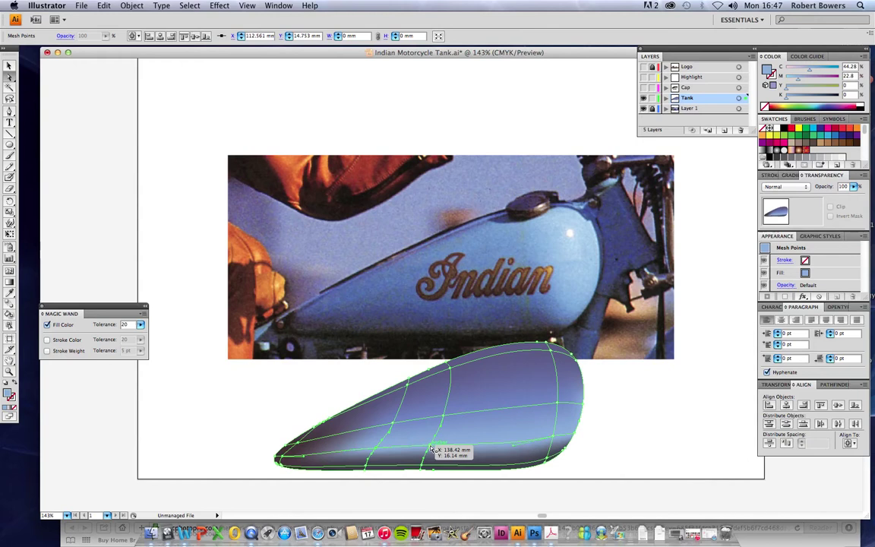
{"action": "left_click", "coordinate": [389, 448]}
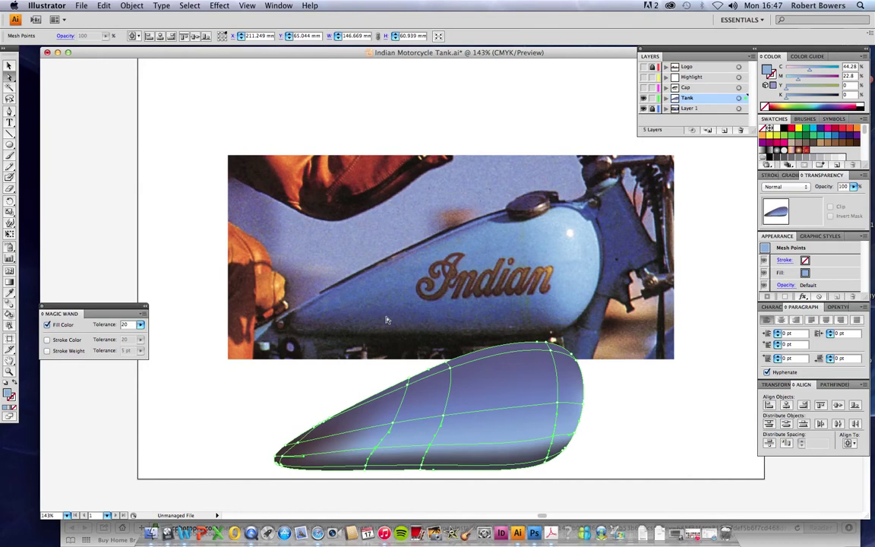
{"action": "key", "text": "i"}
{"action": "left_click", "coordinate": [394, 310]}
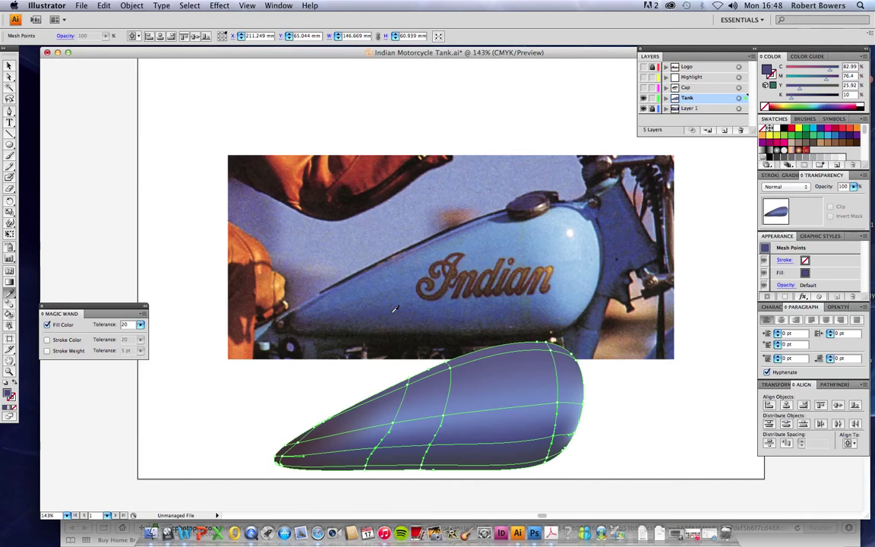
{"action": "left_click", "coordinate": [438, 309]}
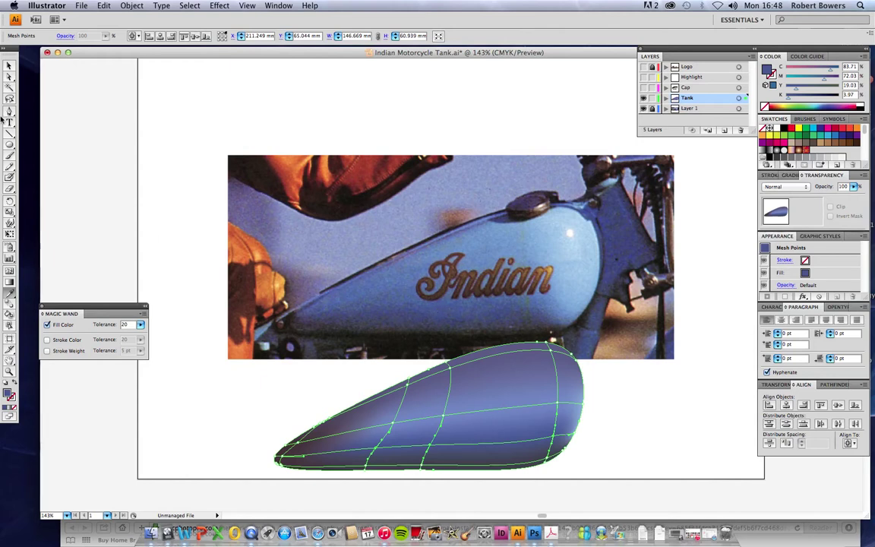
Add a horizontal mesh line and fill the tank's top points with light blue from the photo.
{"action": "left_click", "coordinate": [9, 272]}
{"action": "left_click", "coordinate": [560, 377]}
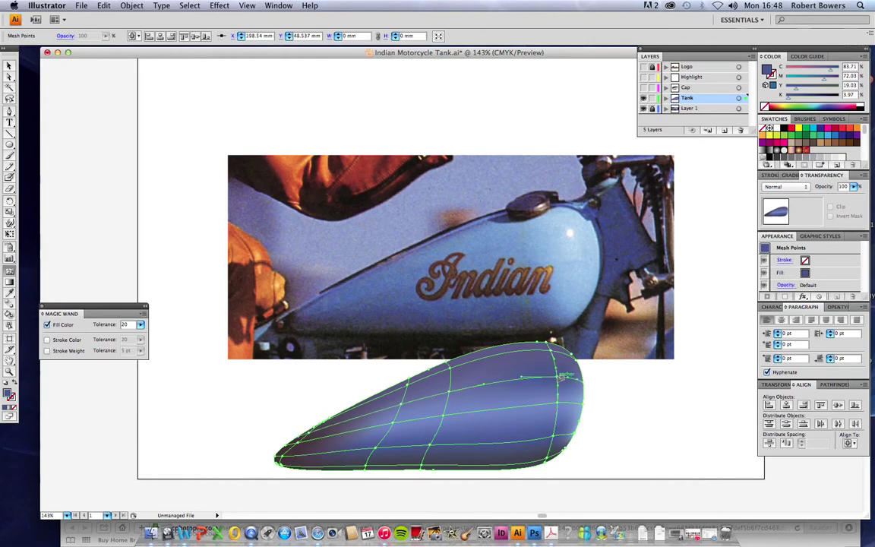
{"action": "left_click", "coordinate": [10, 99]}
{"action": "mouse_move", "coordinate": [571, 384]}
{"action": "left_mouse_down"}
{"action": "mouse_move", "coordinate": [541, 369]}
{"action": "mouse_move", "coordinate": [401, 392]}
{"action": "mouse_move", "coordinate": [346, 357]}
{"action": "mouse_move", "coordinate": [477, 360]}
{"action": "mouse_move", "coordinate": [547, 345]}
{"action": "left_mouse_up"}
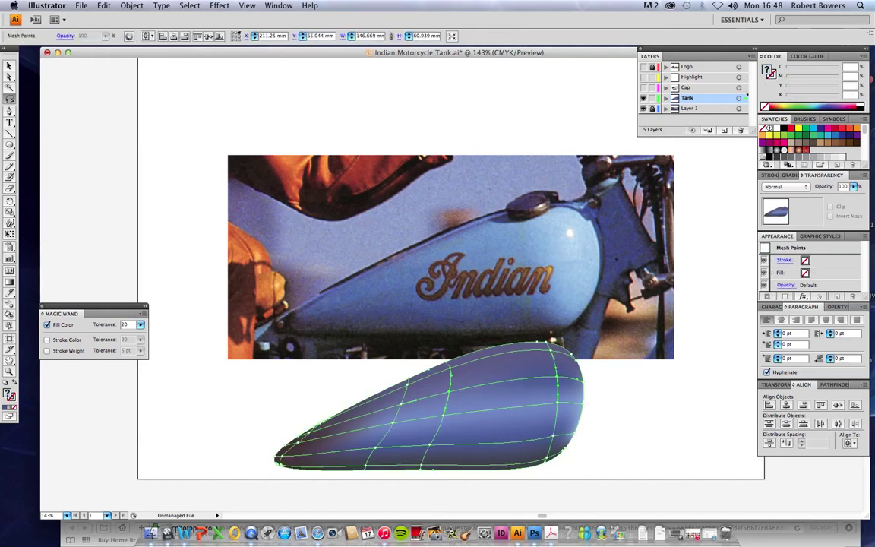
{"action": "key", "text": "i"}
{"action": "left_click", "coordinate": [494, 219]}
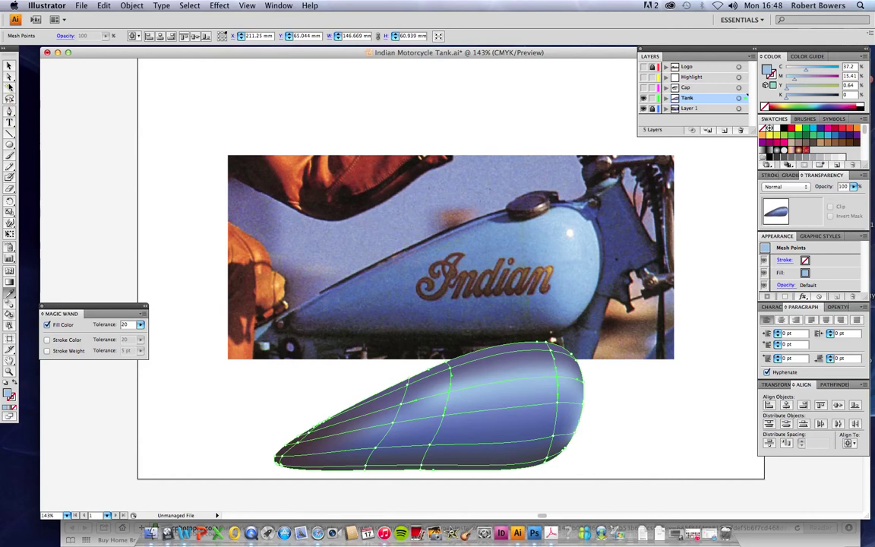
Lighten another band of mesh points with a lighter blue from the photo.
{"action": "left_click", "coordinate": [10, 98]}
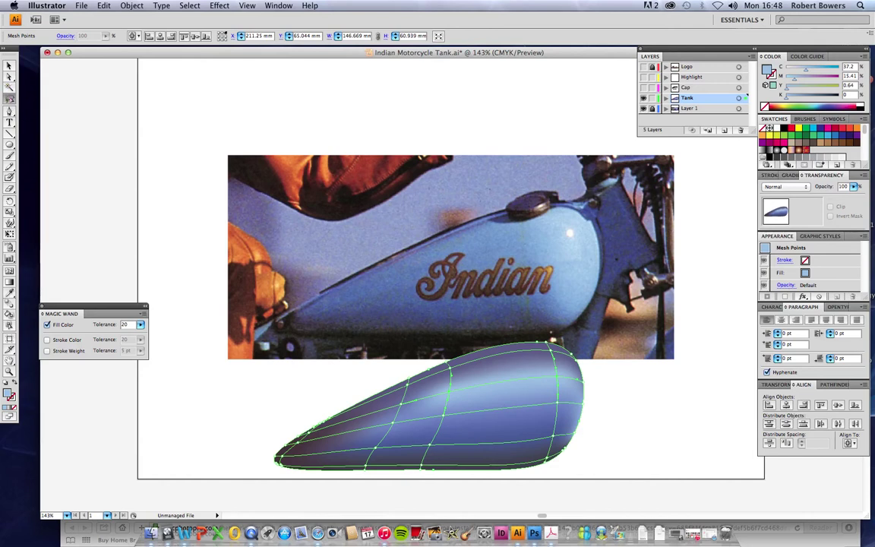
{"action": "mouse_move", "coordinate": [562, 403]}
{"action": "left_mouse_down"}
{"action": "mouse_move", "coordinate": [395, 416]}
{"action": "mouse_move", "coordinate": [380, 389]}
{"action": "mouse_move", "coordinate": [509, 376]}
{"action": "left_mouse_up"}
{"action": "key", "text": "i"}
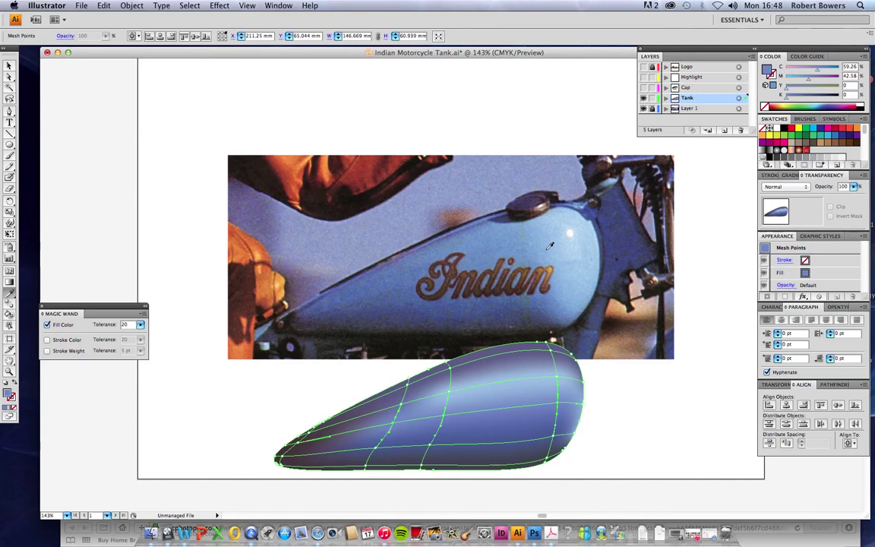
{"action": "left_click", "coordinate": [550, 245]}
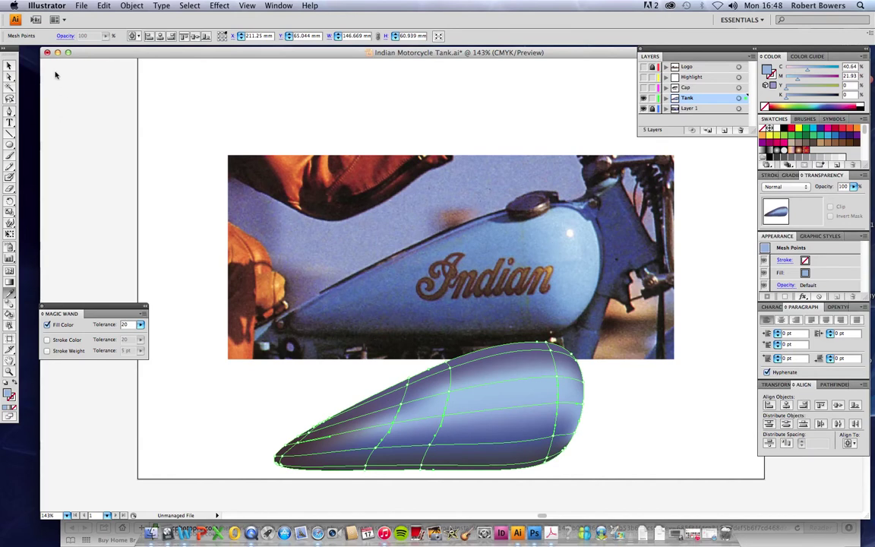
Drag the shaded tank up so it sits over the photo's tank.
{"action": "left_click", "coordinate": [10, 65]}
{"action": "left_click", "coordinate": [643, 439]}
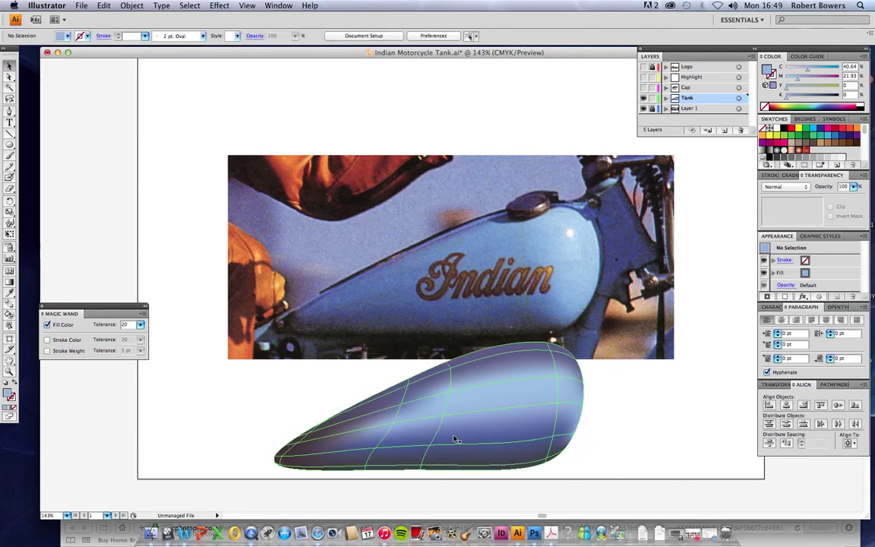
{"action": "left_click_drag", "start_coordinate": [468, 418], "coordinate": [487, 289]}
Hide the Layer 1 reference photo and show the Logo, Cap and Highlight layers.
{"action": "left_click", "coordinate": [713, 397]}
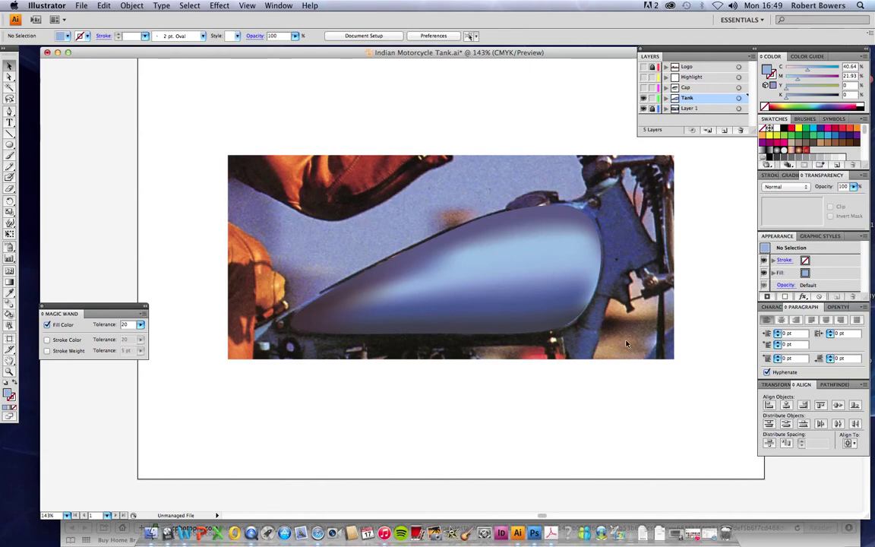
{"action": "left_click", "coordinate": [642, 109]}
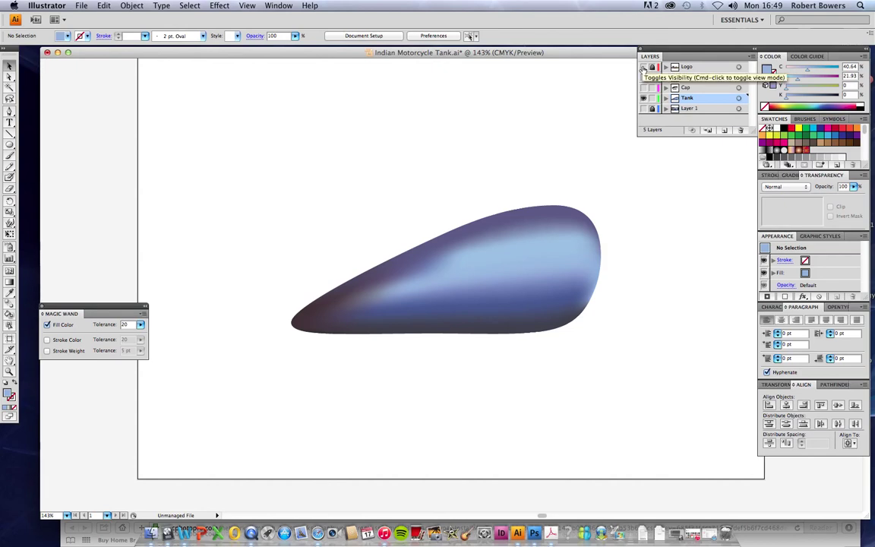
{"action": "left_click", "coordinate": [643, 67]}
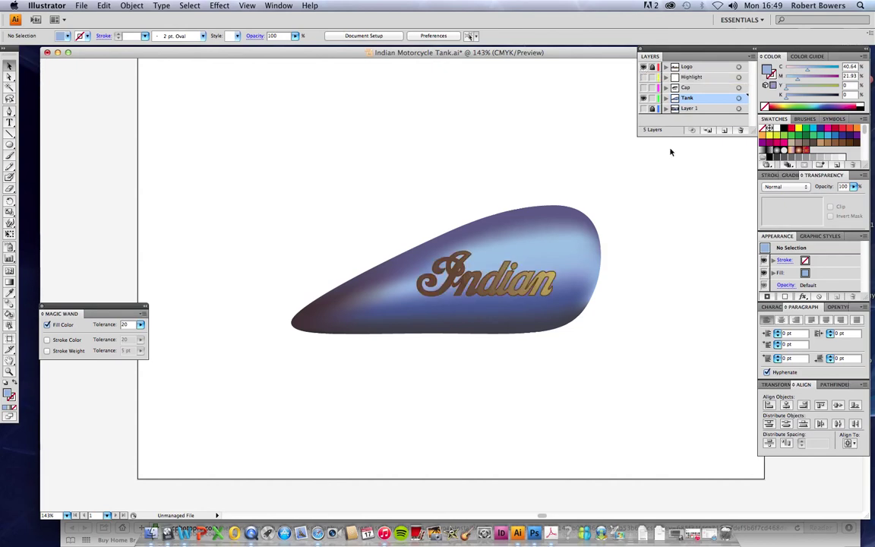
{"action": "left_click", "coordinate": [643, 87]}
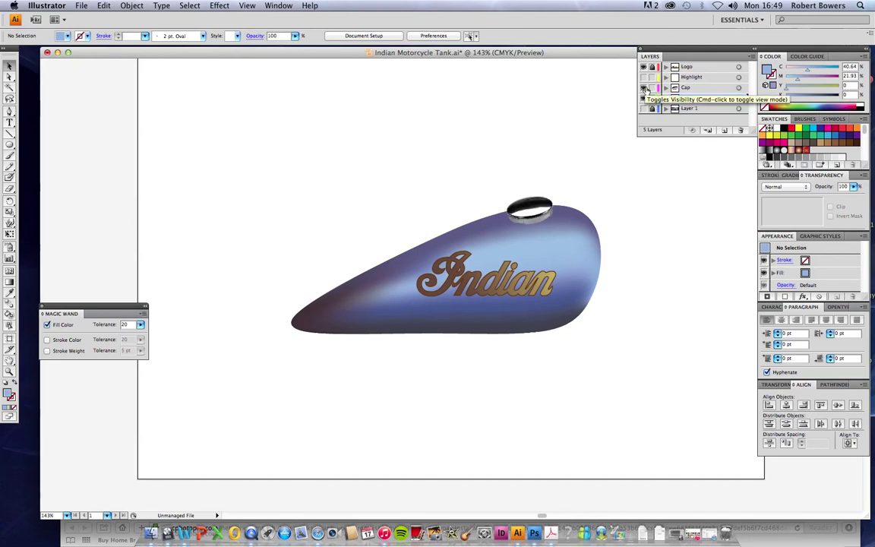
{"action": "left_click", "coordinate": [644, 77]}
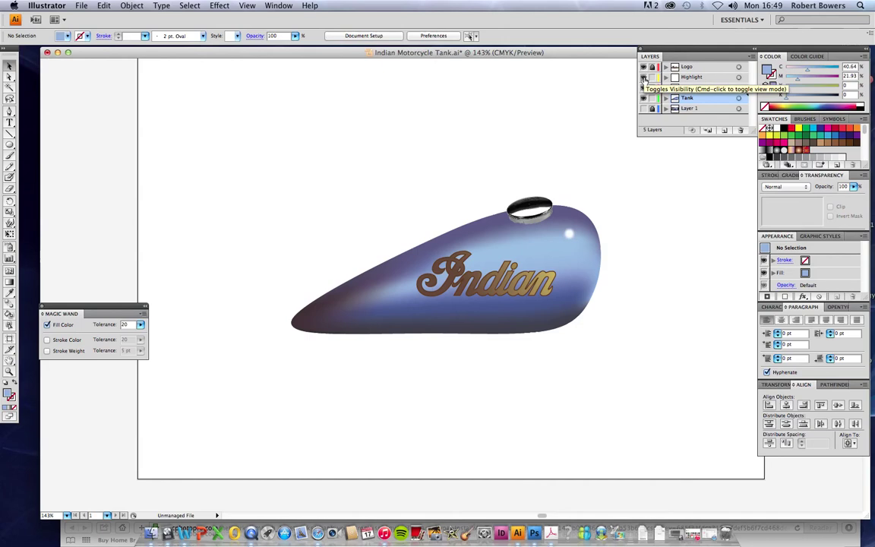
Draw a small ellipse near the tank's upper right for an extra highlight.
{"action": "left_click", "coordinate": [10, 76]}
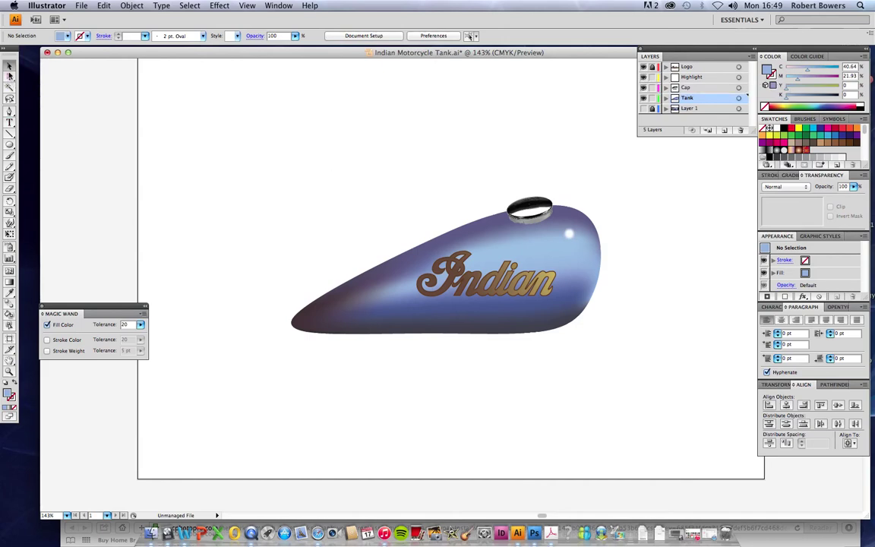
{"action": "left_click", "coordinate": [570, 234]}
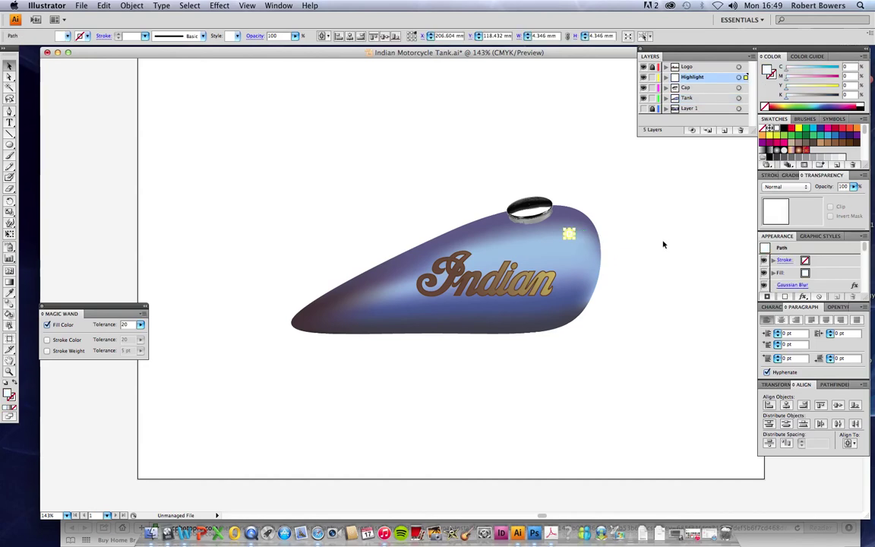
{"action": "left_click", "coordinate": [663, 244]}
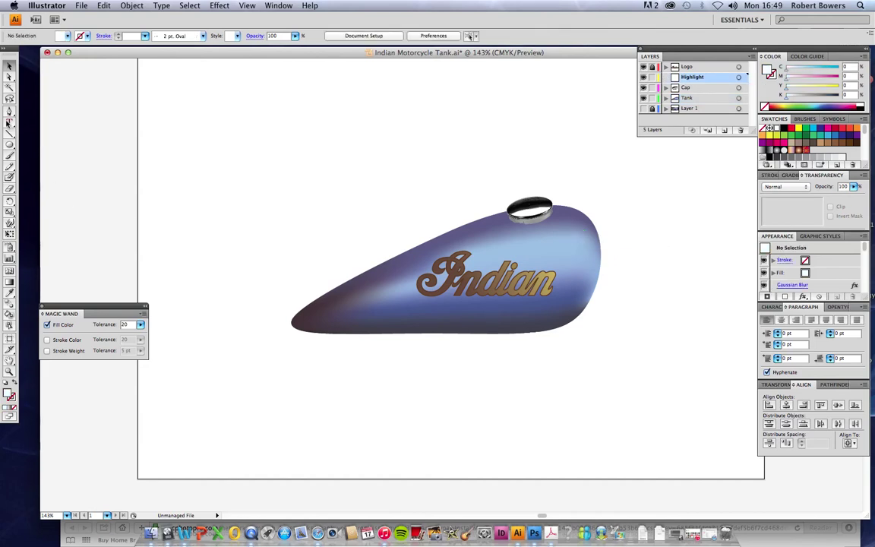
{"action": "left_click", "coordinate": [10, 144]}
{"action": "left_click_drag", "start_coordinate": [547, 228], "coordinate": [561, 241]}
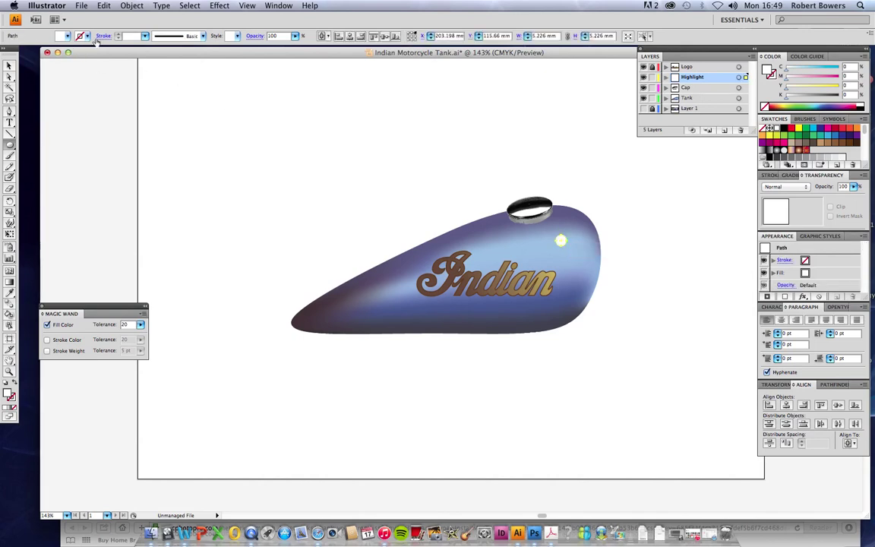
Apply a 6-pixel Gaussian Blur to the small highlight ellipse.
{"action": "left_click", "coordinate": [220, 6]}
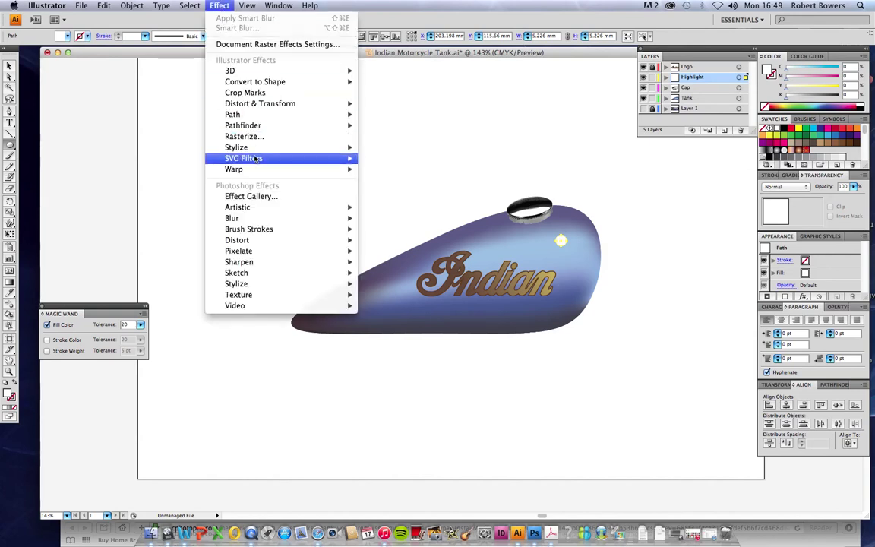
{"action": "mouse_move", "coordinate": [261, 221]}
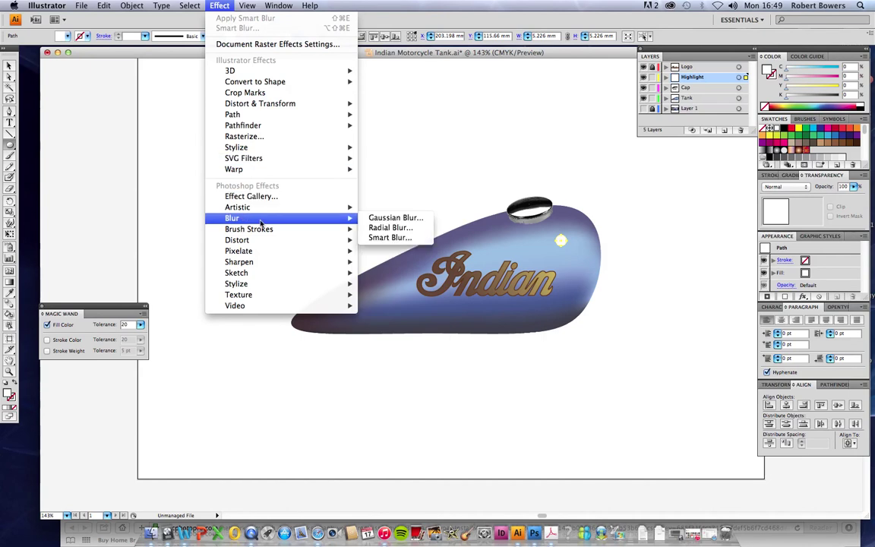
{"action": "left_click", "coordinate": [385, 218]}
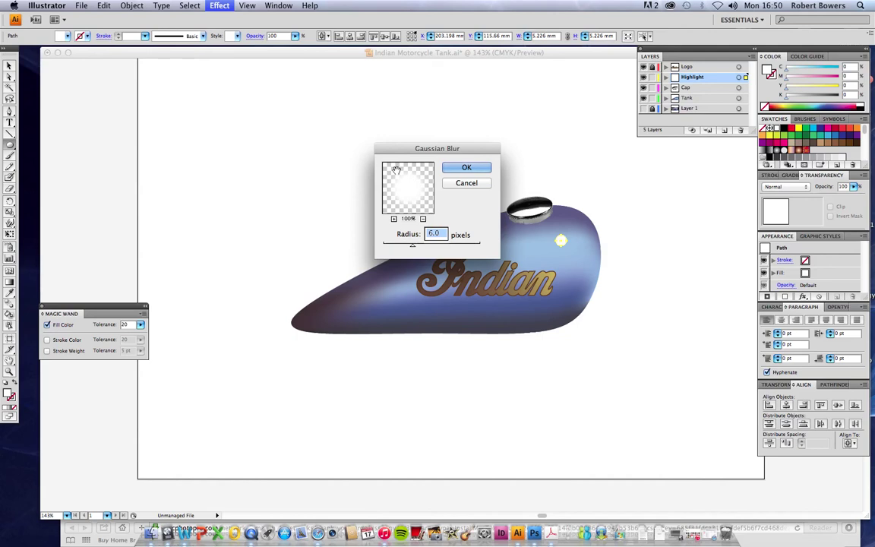
{"action": "left_click", "coordinate": [465, 168]}
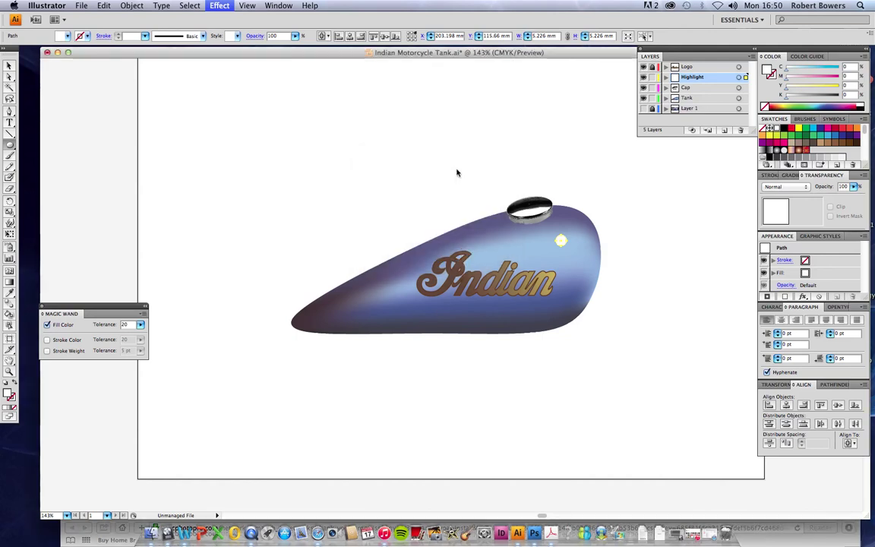
Lower the blurred highlight's opacity to 81%.
{"action": "left_click", "coordinate": [9, 66]}
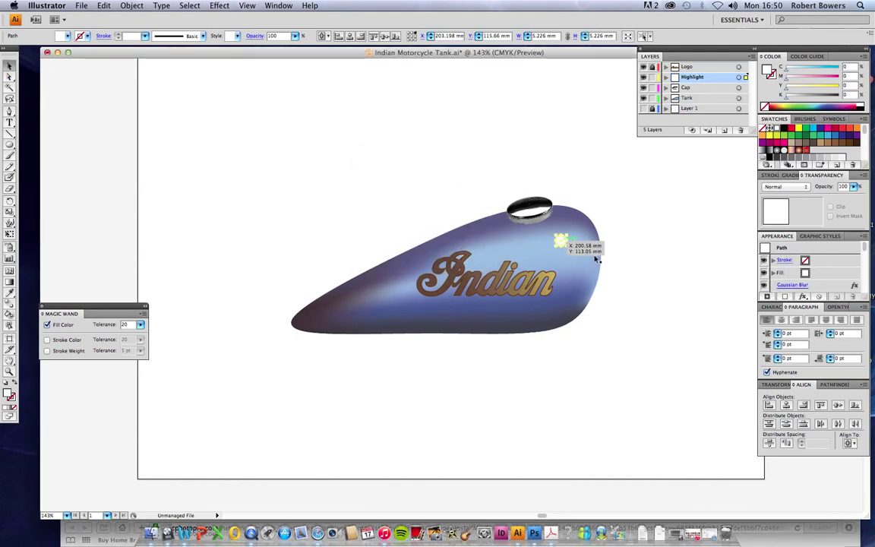
{"action": "left_click", "coordinate": [626, 254]}
{"action": "left_click", "coordinate": [562, 241]}
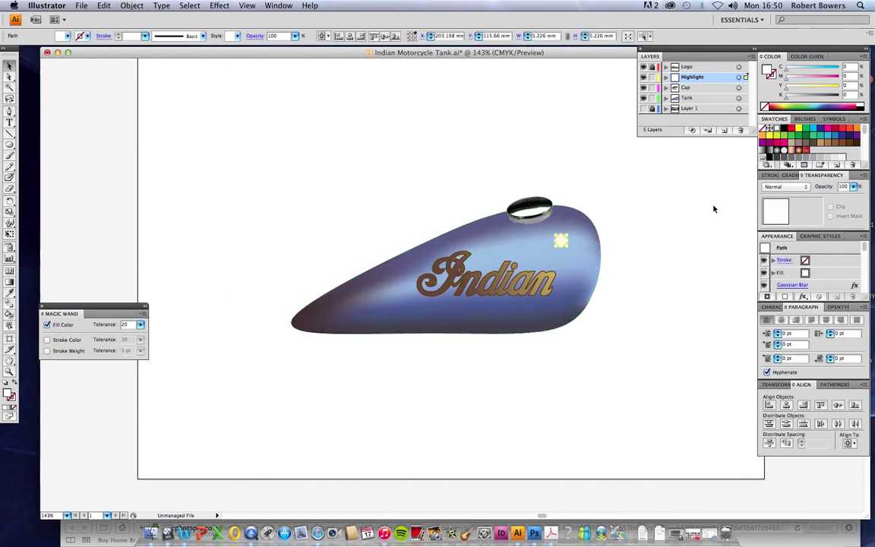
{"action": "left_click", "coordinate": [853, 186]}
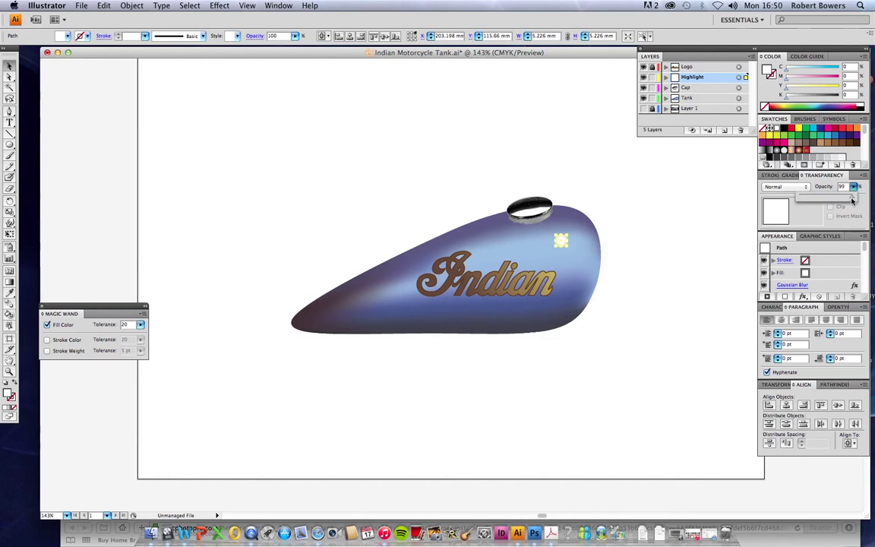
{"action": "left_click_drag", "start_coordinate": [849, 198], "coordinate": [841, 198]}
{"action": "left_click", "coordinate": [695, 198]}
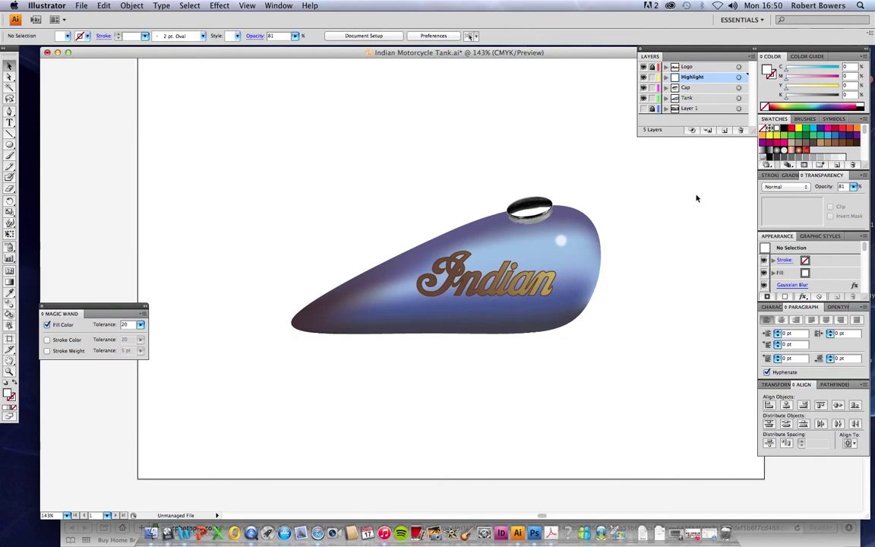